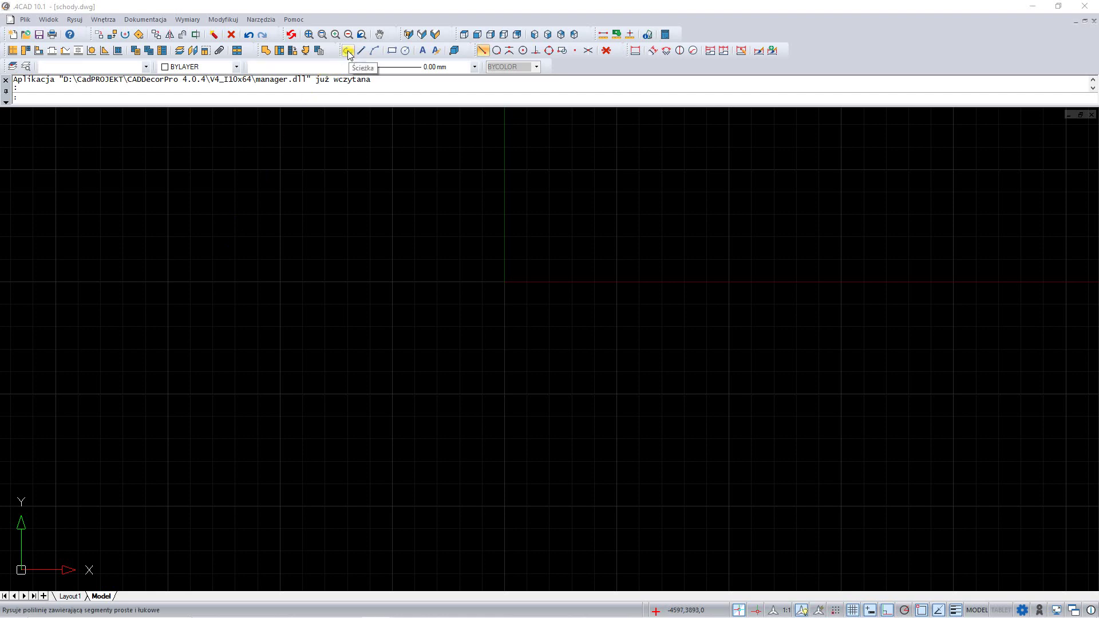
Draw a single 1005-long vertical path polyline and select it
click(347, 51)
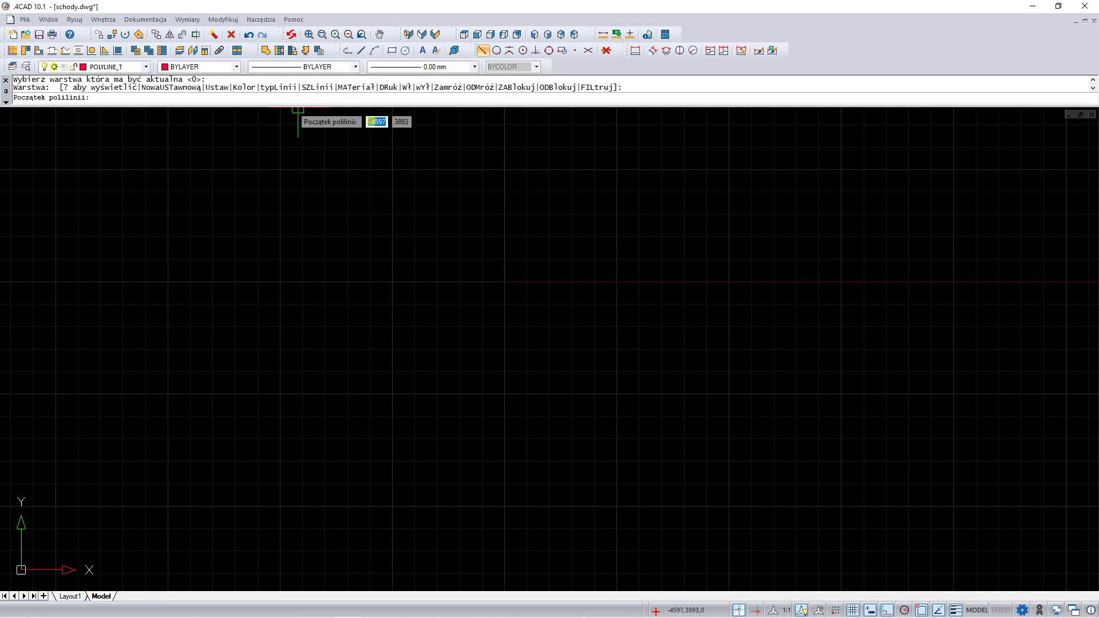
click(502, 285)
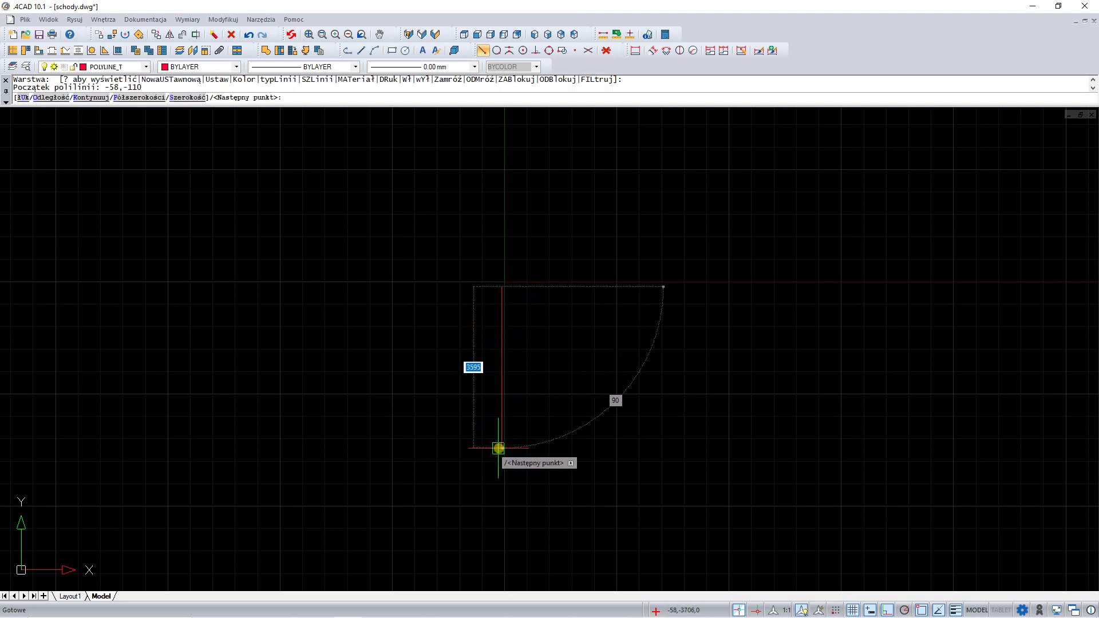
text(1005)
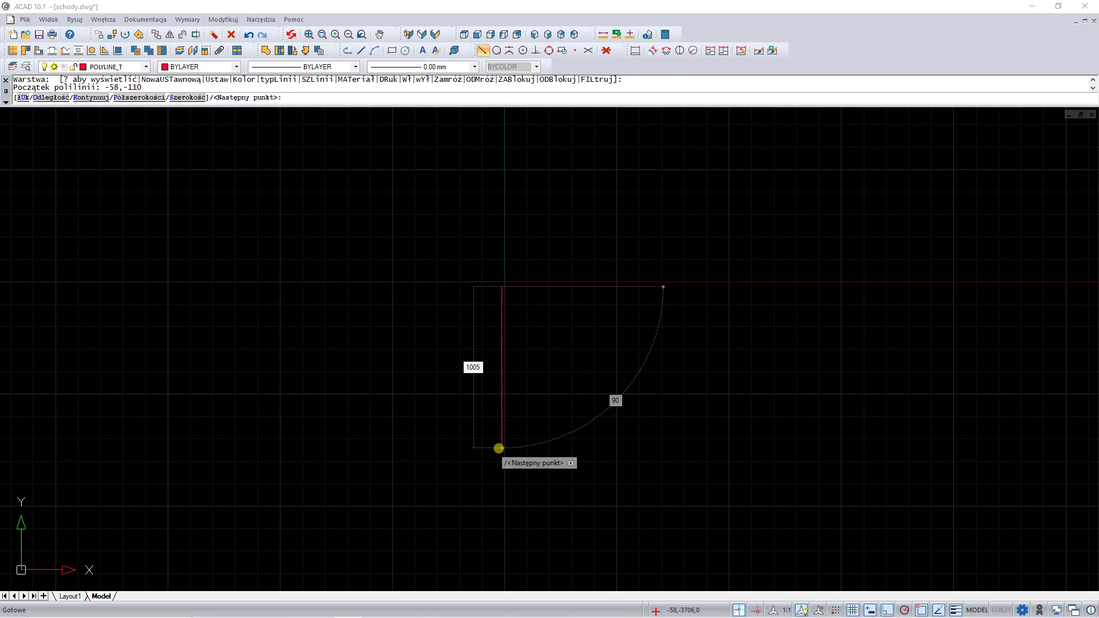
key(Return)
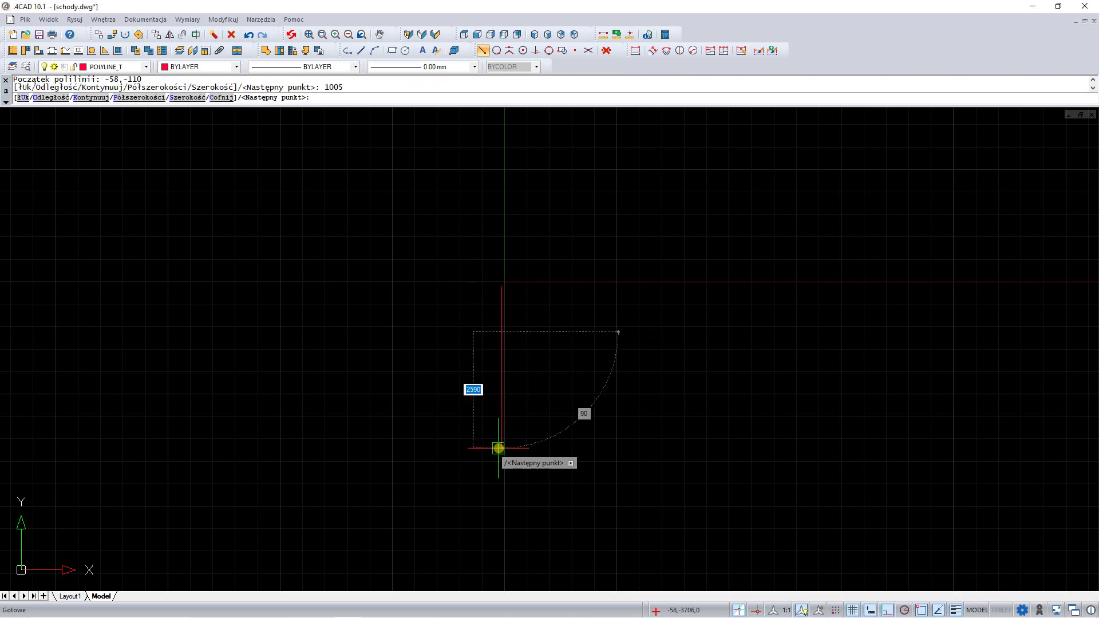
key(Escape)
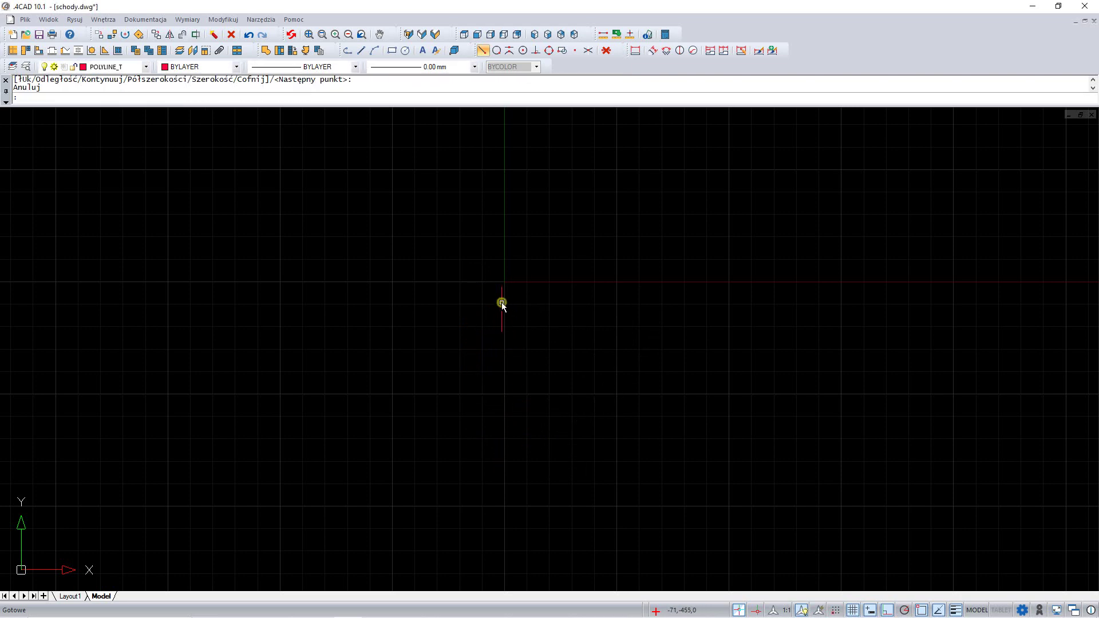
click(502, 305)
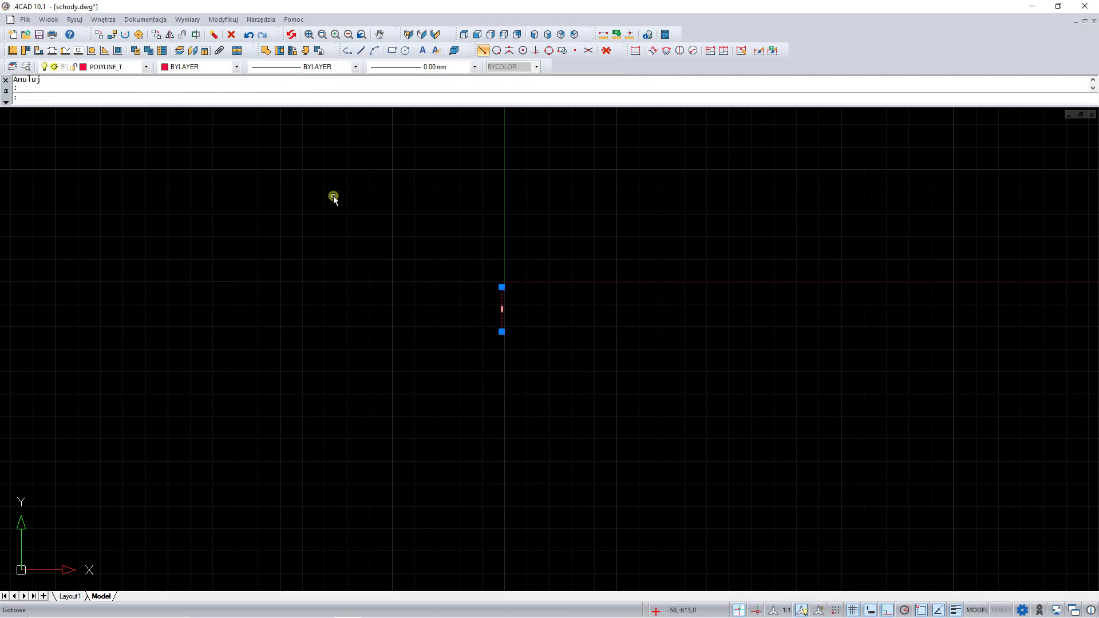
Build a cokół element along the path: level 140, height 40, width 285, layer 'stopień'
click(266, 51)
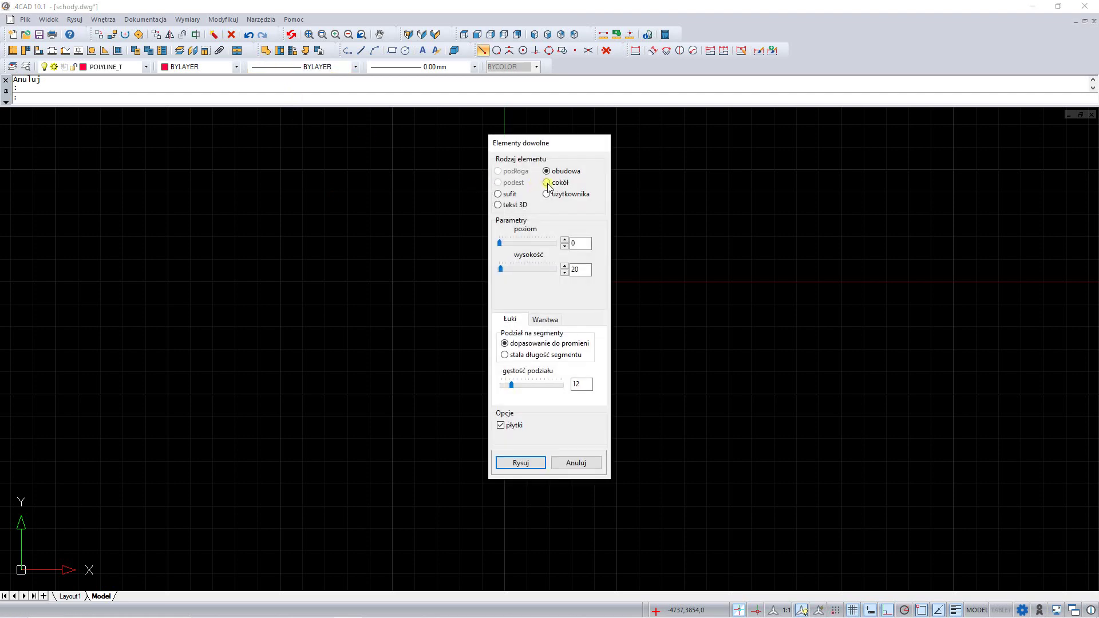
click(546, 182)
double_click(567, 242)
text(140)
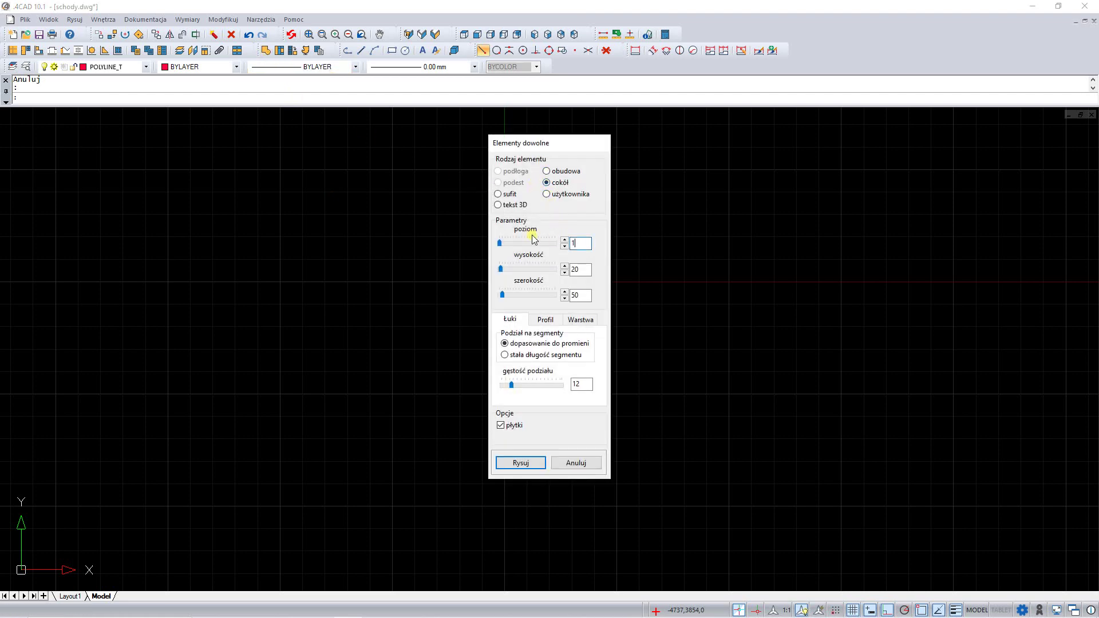
double_click(586, 268)
key(Tab)
text(285)
click(581, 319)
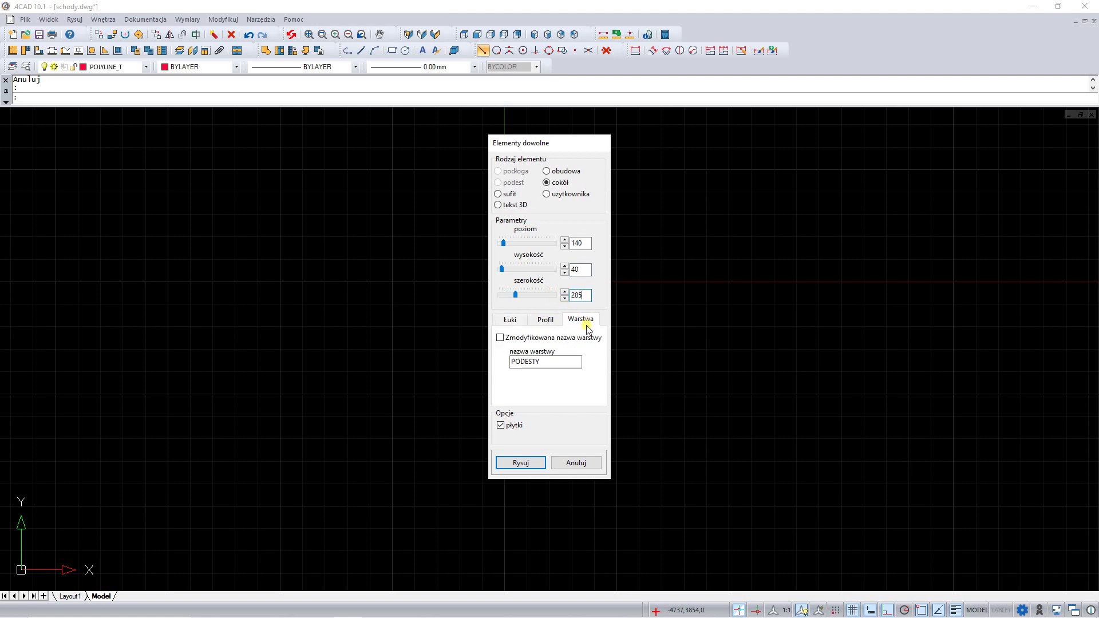
double_click(550, 362)
text(st)
text(opień)
click(521, 462)
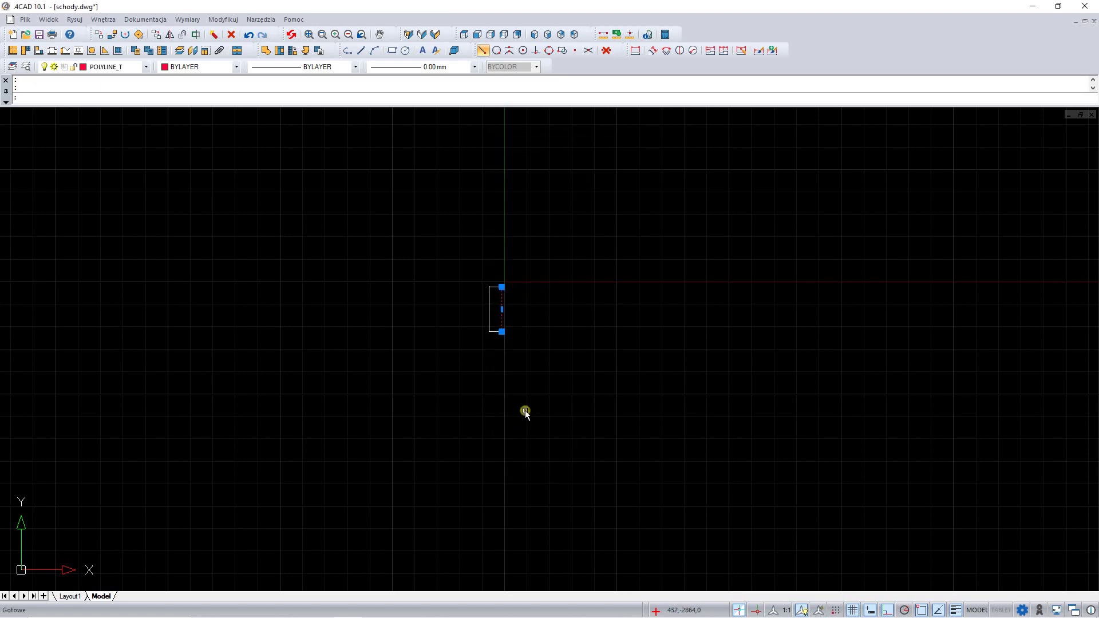
Switch to the front view and zoom out to see the step's profile
key(Escape)
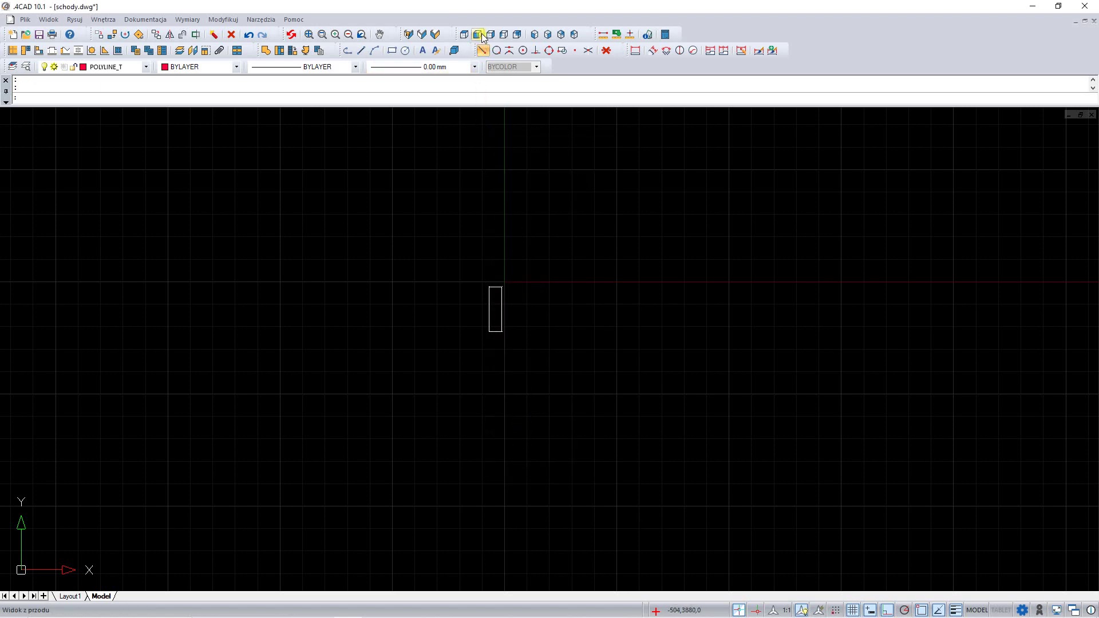
click(479, 34)
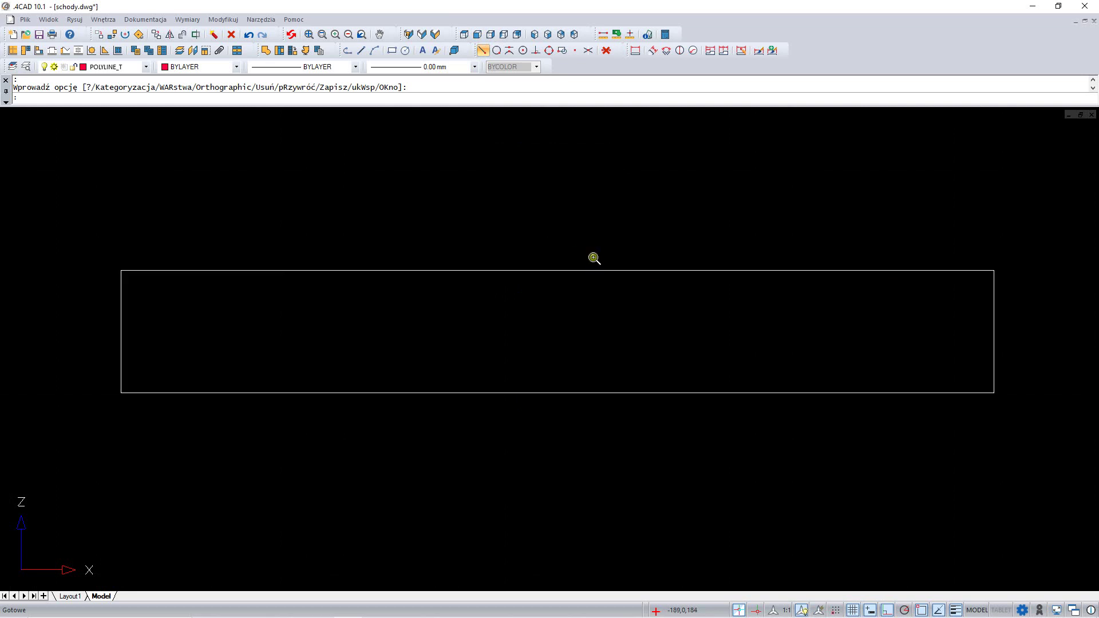
scroll(594, 258, down, 5)
scroll(595, 260, down, 1)
scroll(596, 261, down, 1)
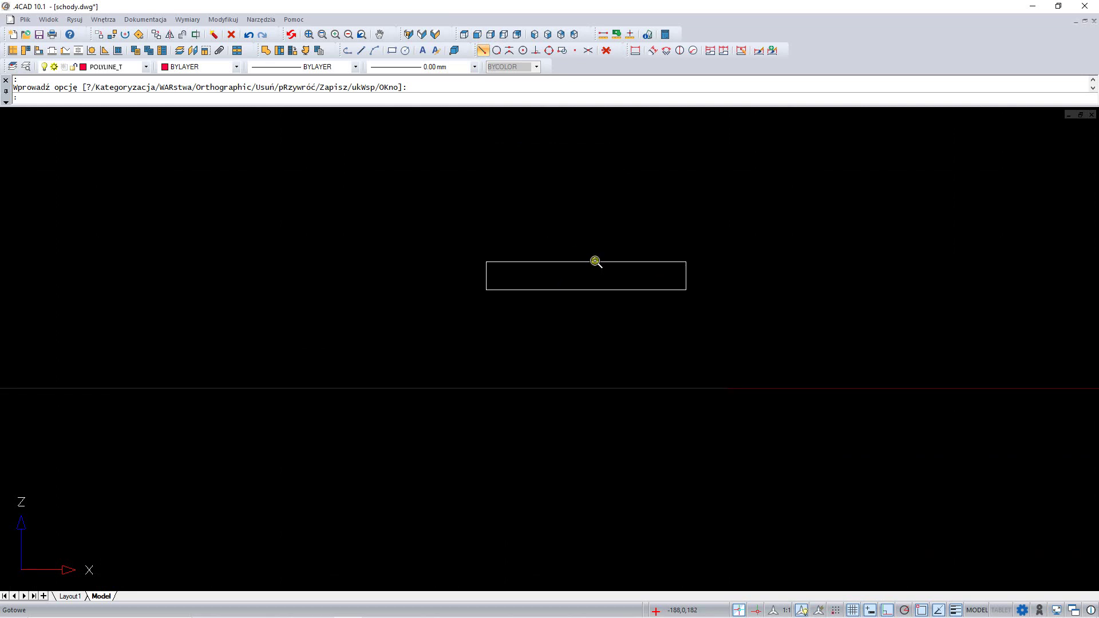
scroll(596, 261, down, 1)
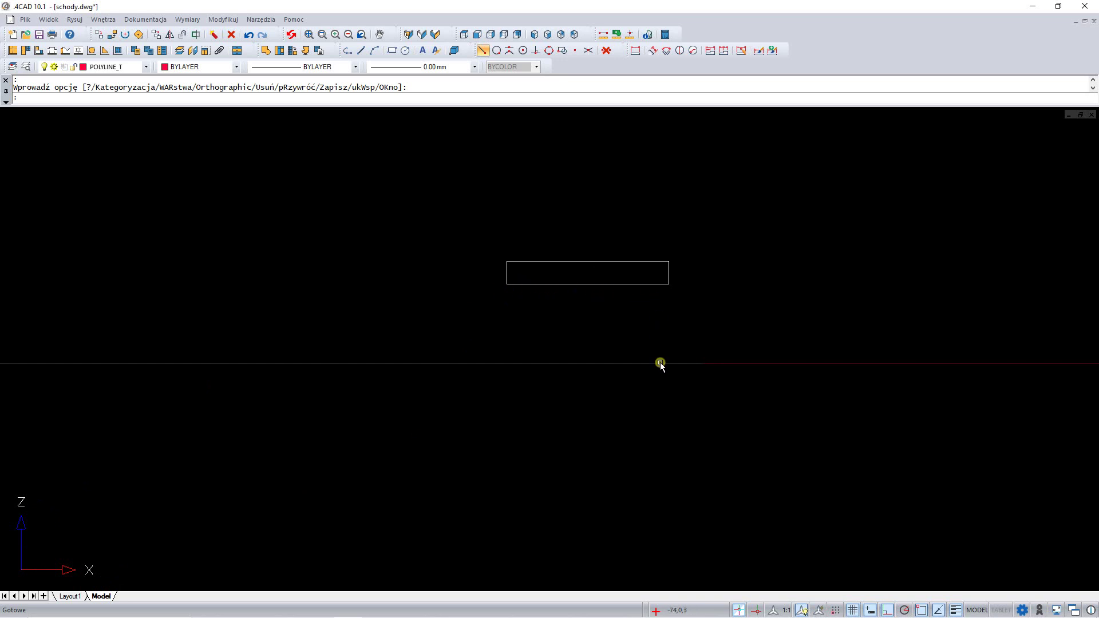
Reset the coordinate system to World with UCS, W
text(UCS)
key(Return)
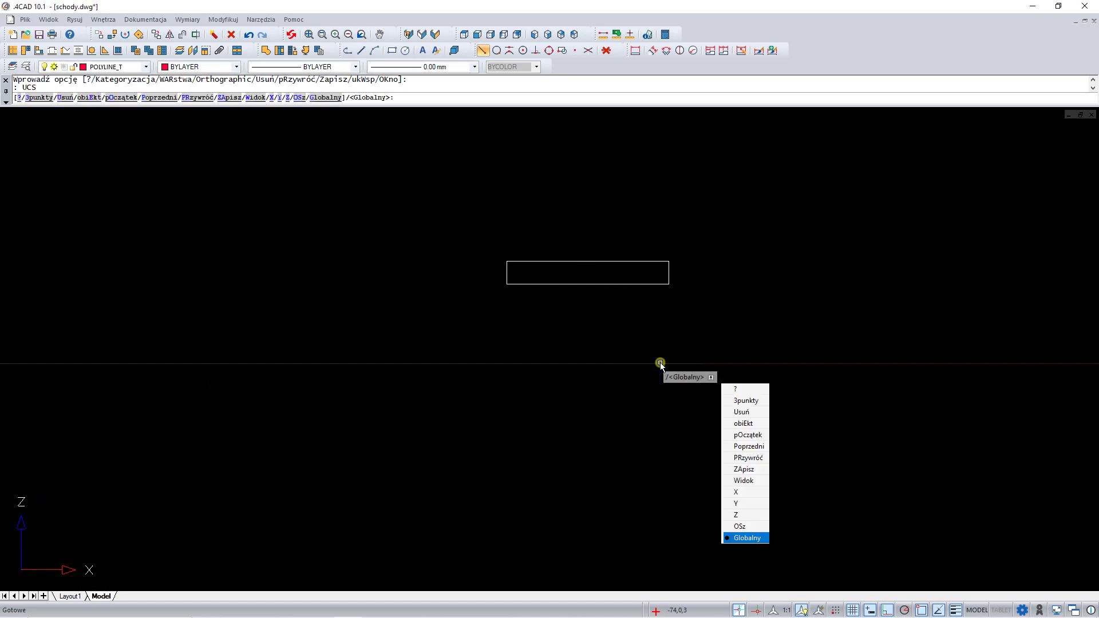
text(w)
key(Return)
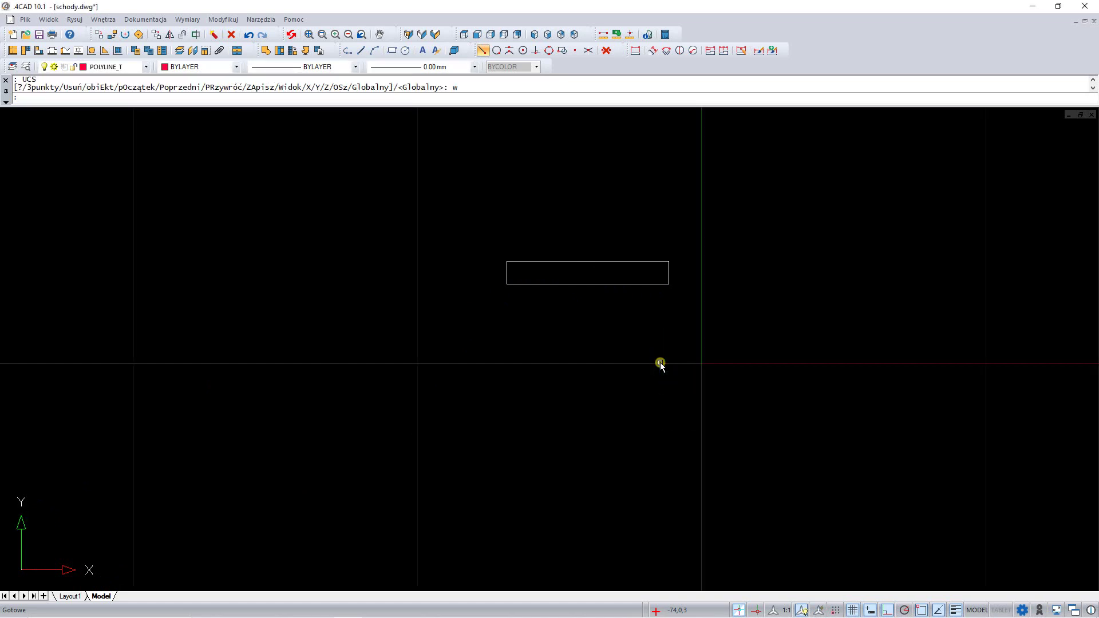
Draw a polyline from the step's lower-left corner, 280 across then 140 down
click(347, 51)
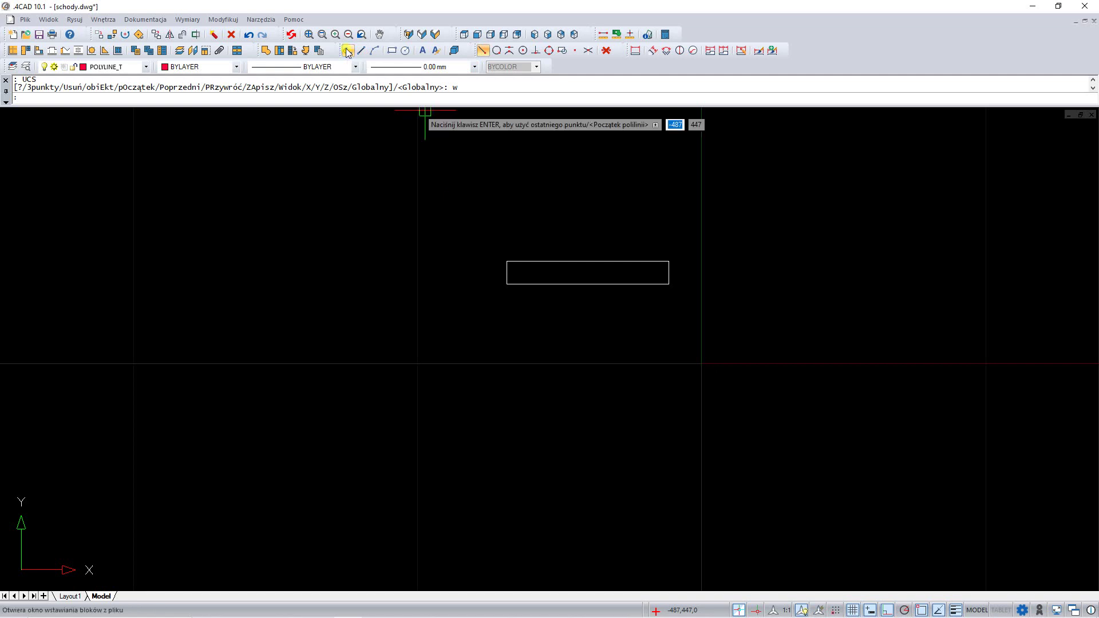
click(506, 284)
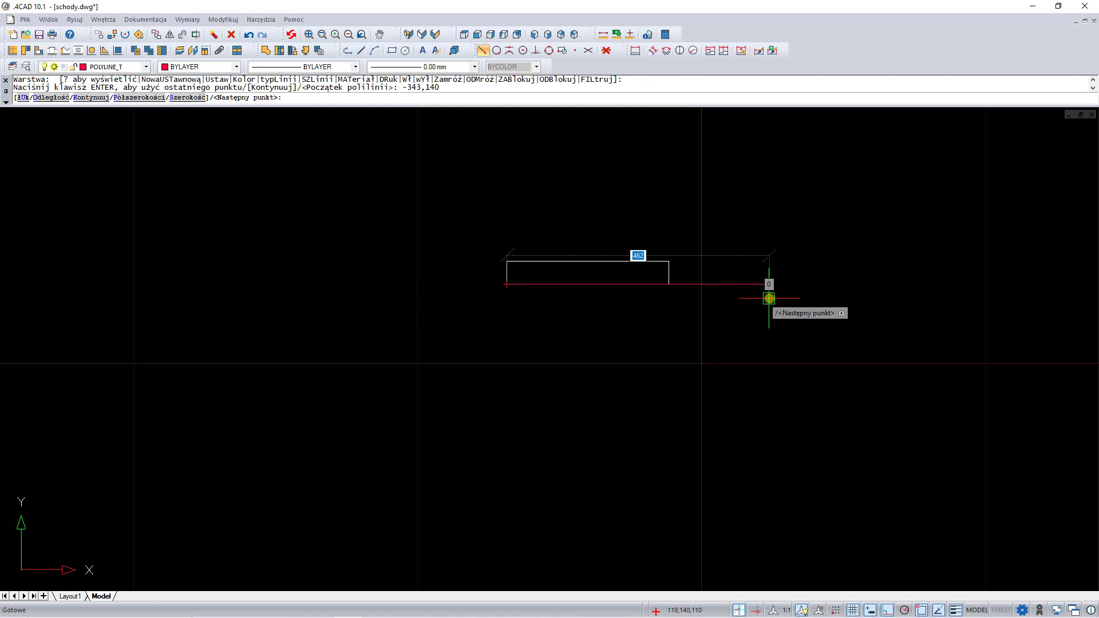
text(28)
key(Return)
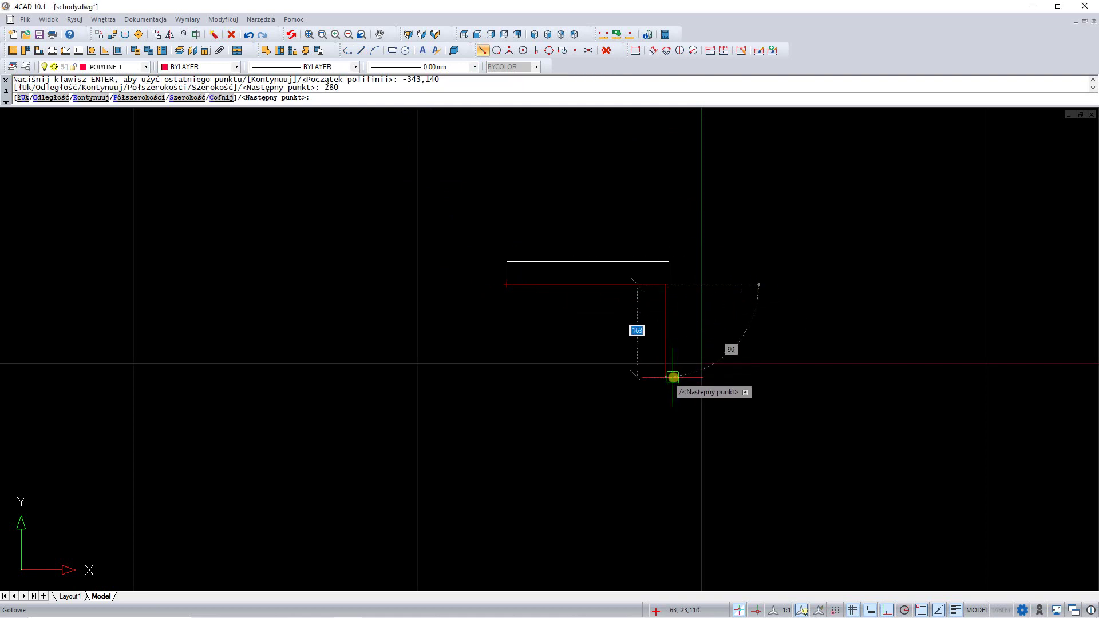
text(140)
key(Return)
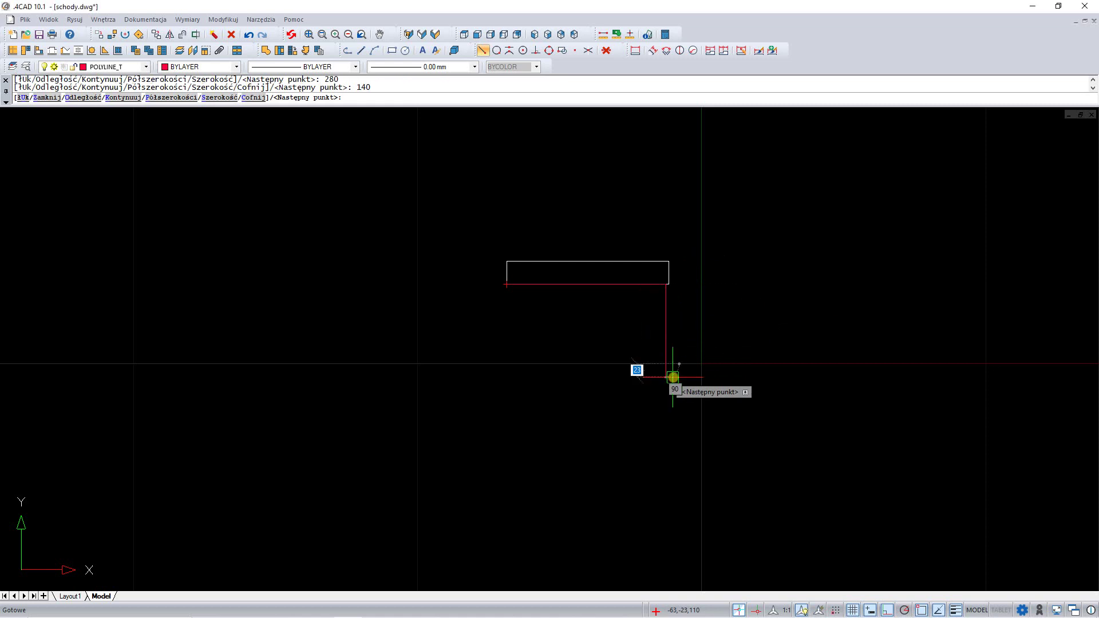
key(Escape)
scroll(687, 407, down, 4)
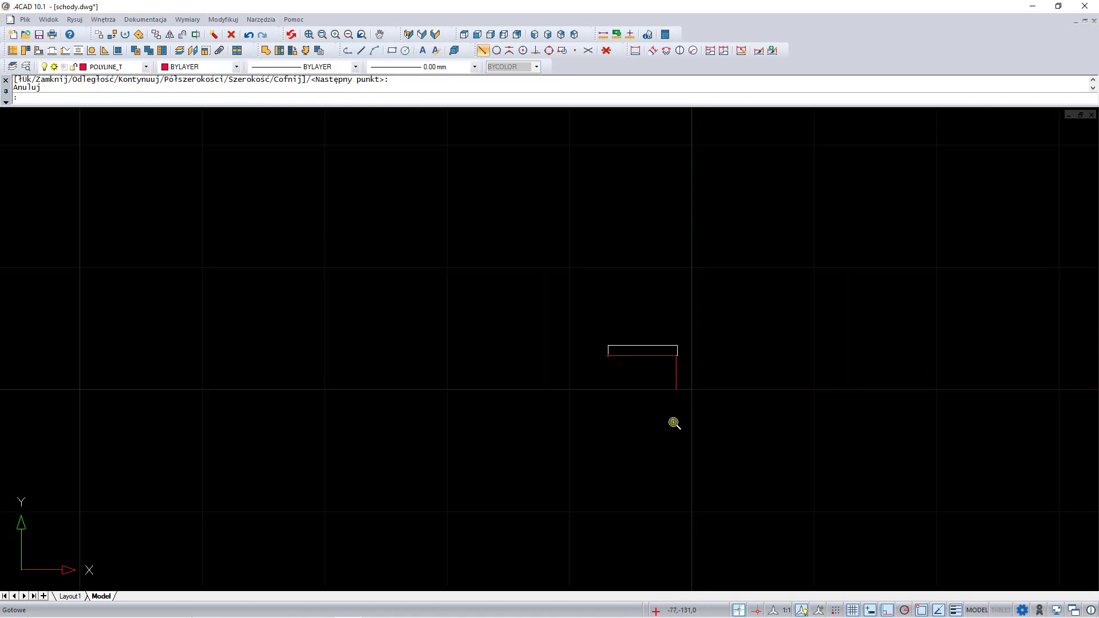
scroll(659, 424, down, 2)
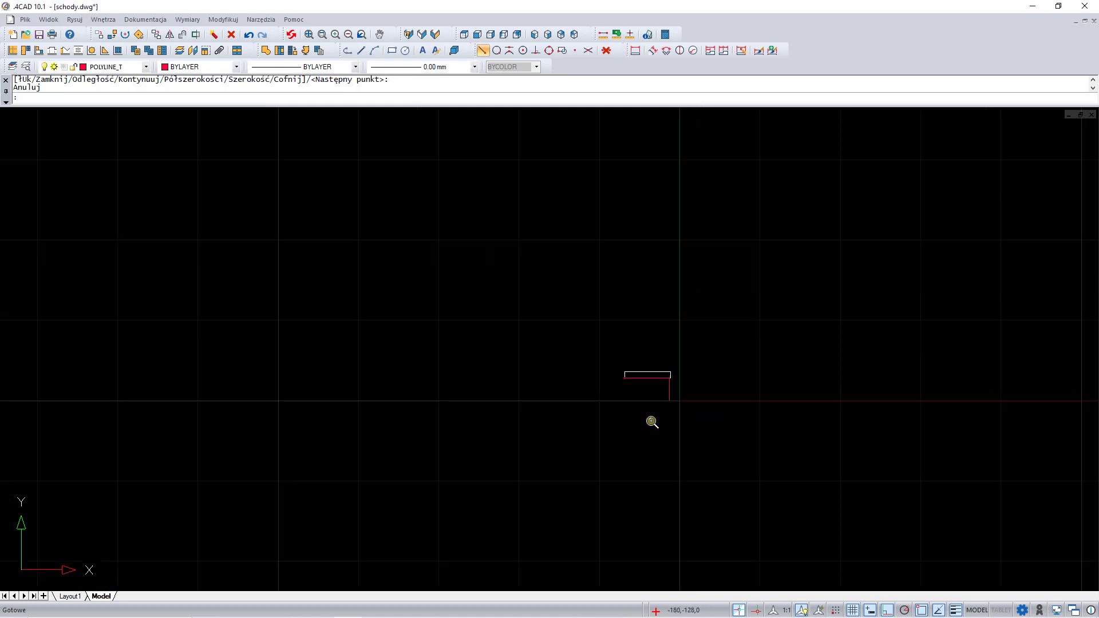
Select the step and its rise line and copy them from the rise's bottom point
click(711, 414)
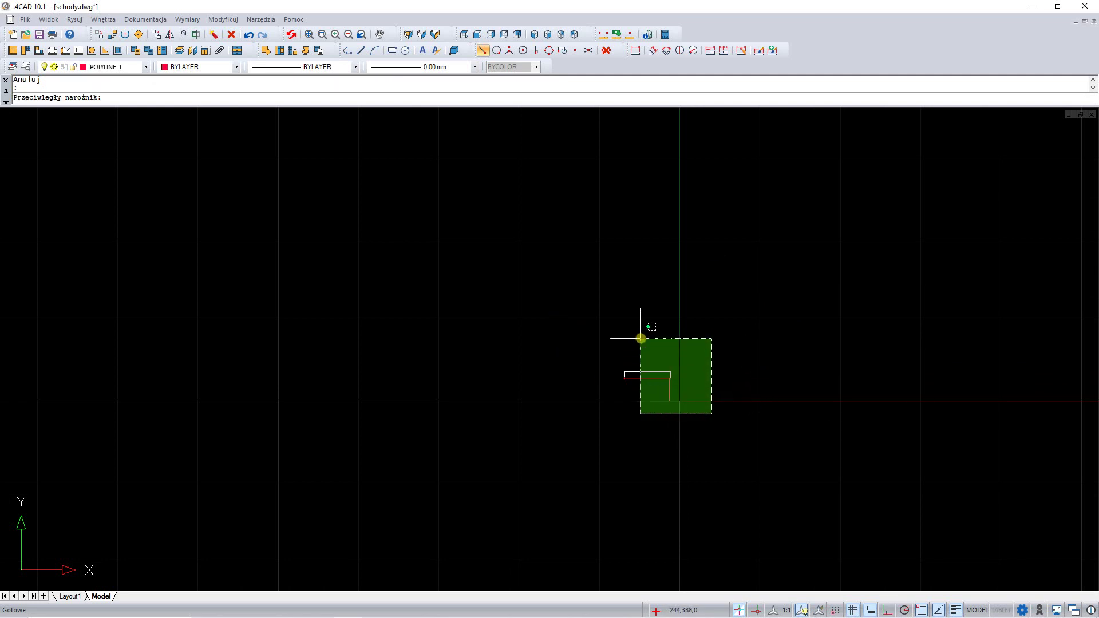
click(640, 338)
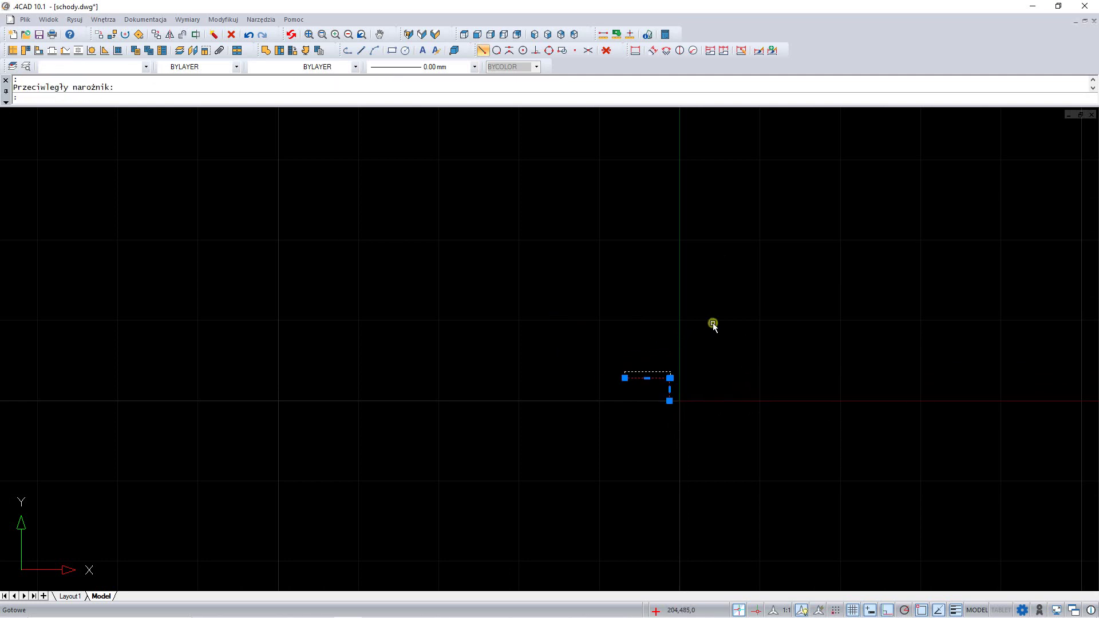
right_click(713, 323)
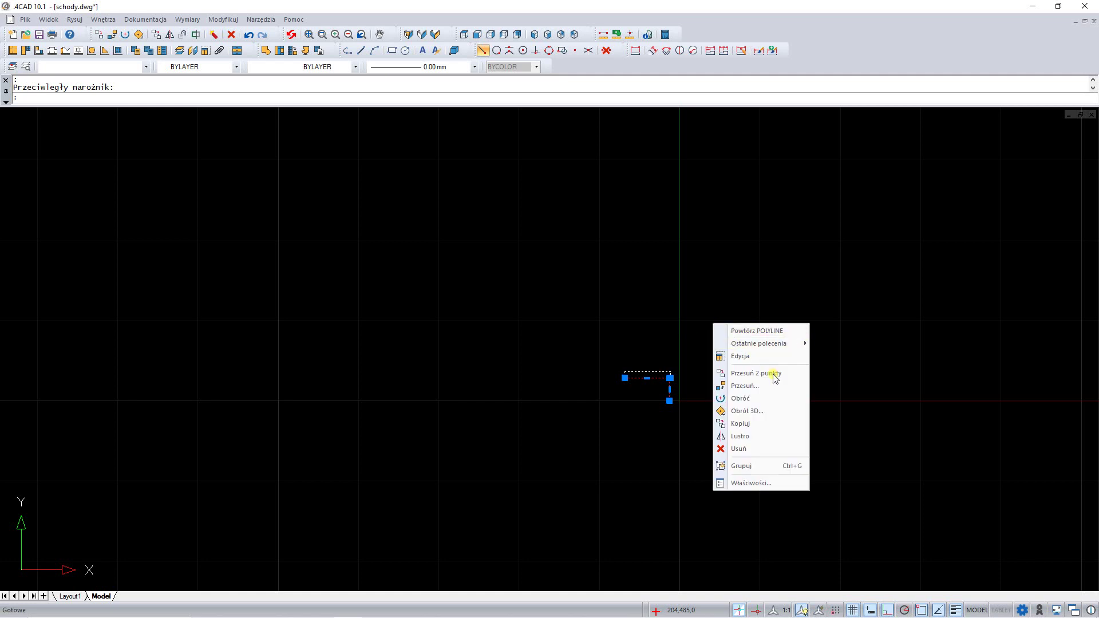
click(756, 424)
scroll(722, 425, up, 1)
scroll(659, 401, up, 1)
scroll(658, 399, up, 2)
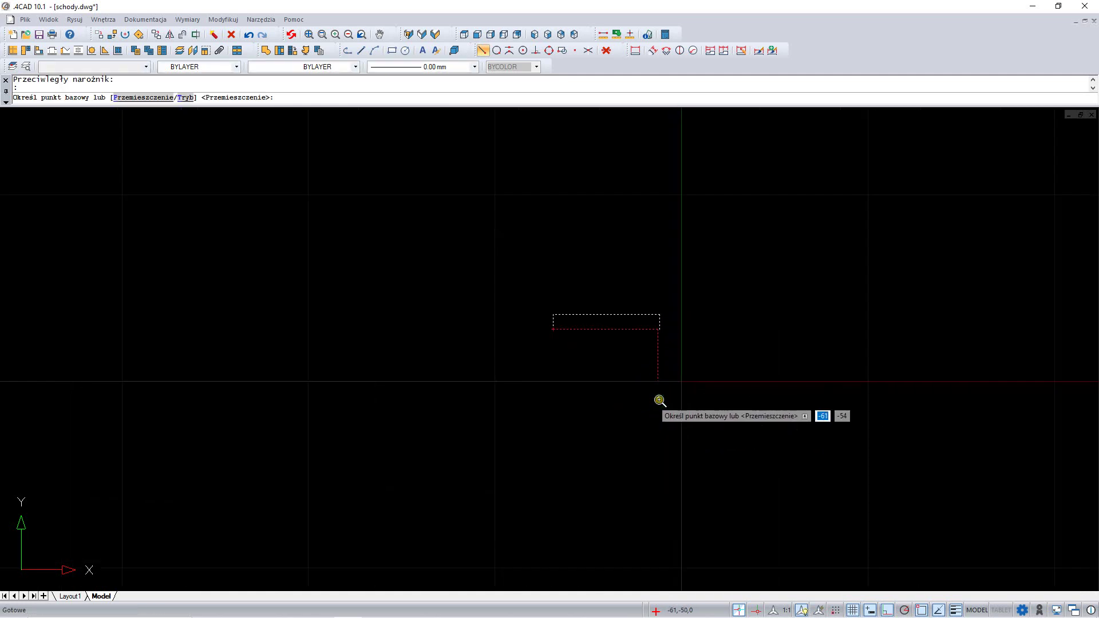
click(657, 382)
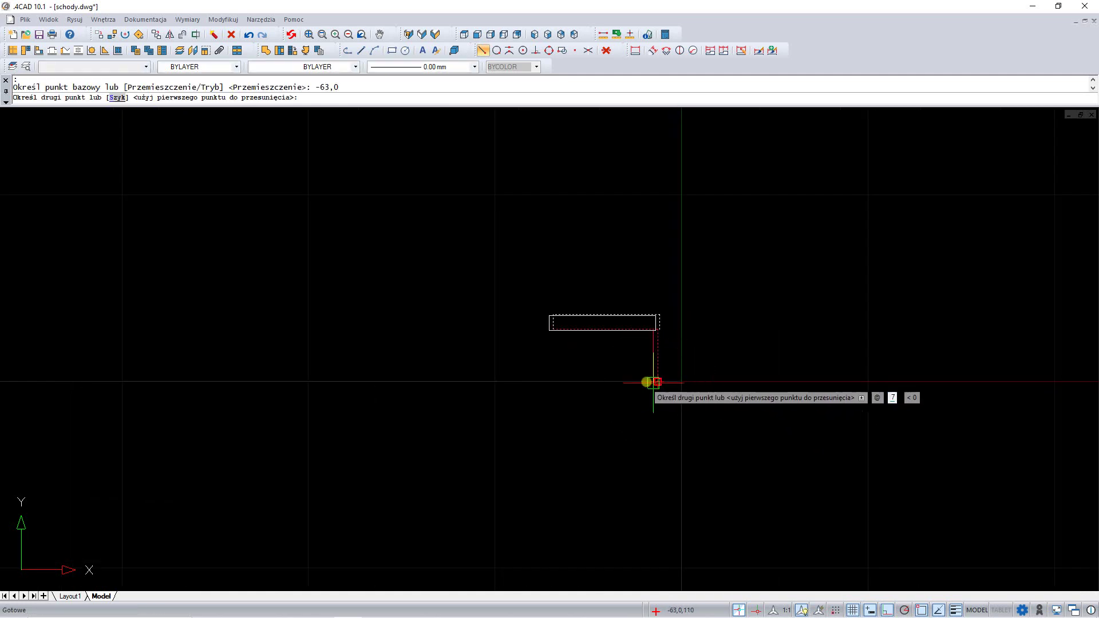
Place six copies up the stair corners to form a seven-step profile
click(553, 329)
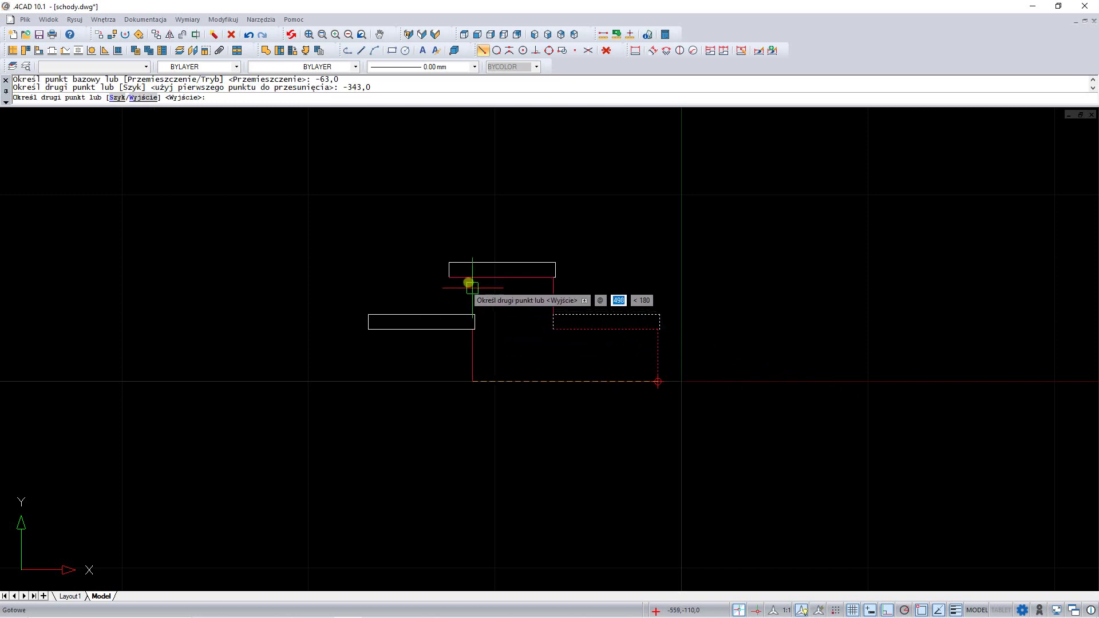
click(450, 277)
scroll(543, 382, down, 3)
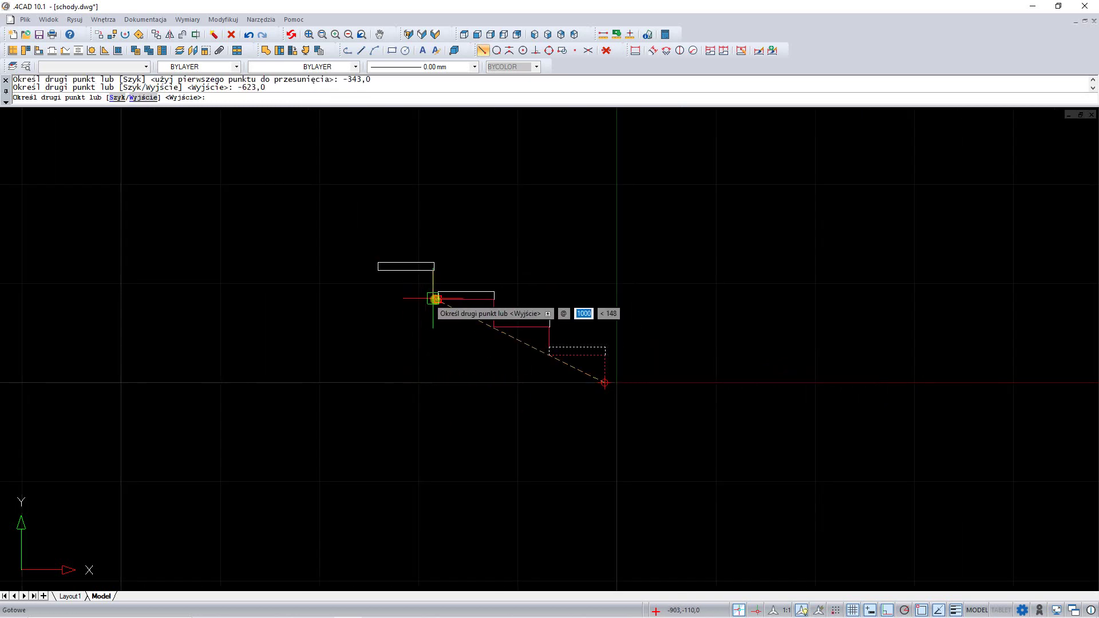
click(437, 298)
click(381, 271)
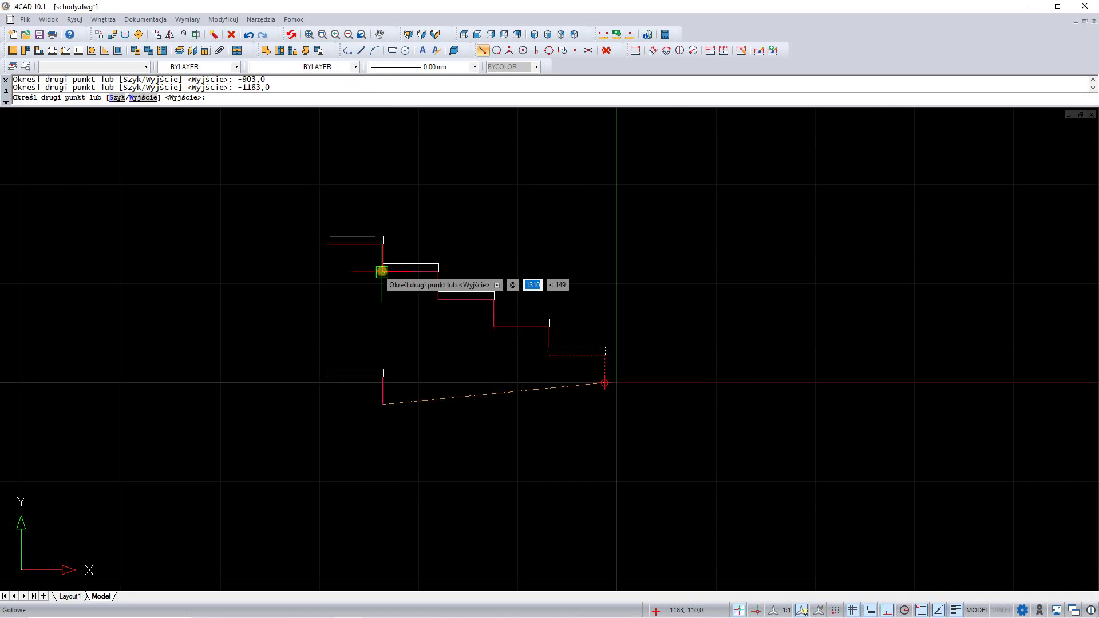
click(327, 245)
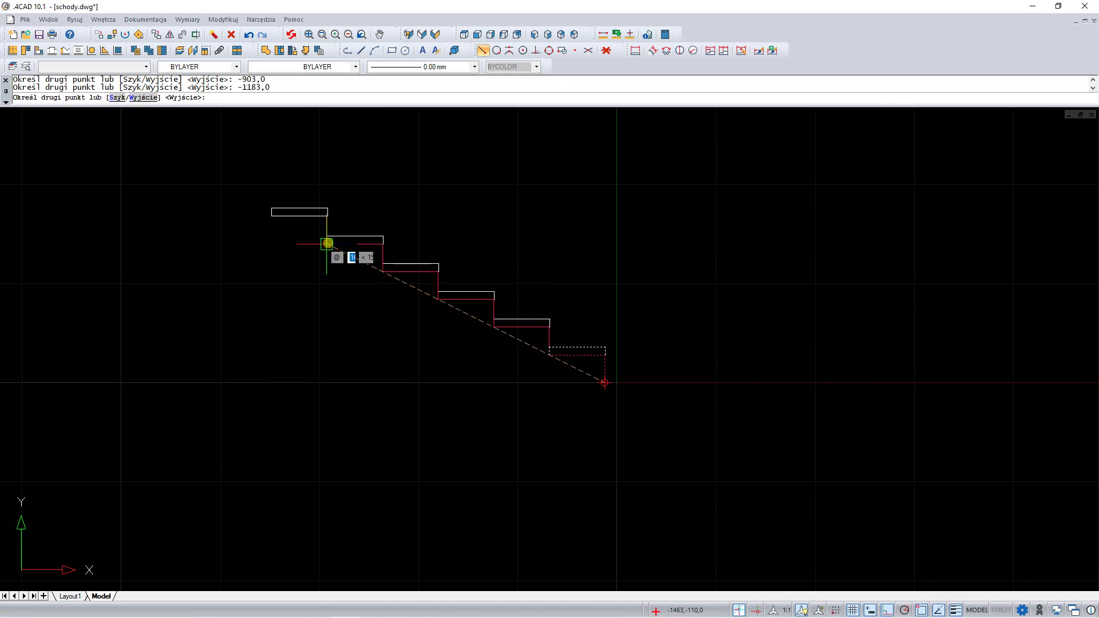
click(272, 218)
key(Escape)
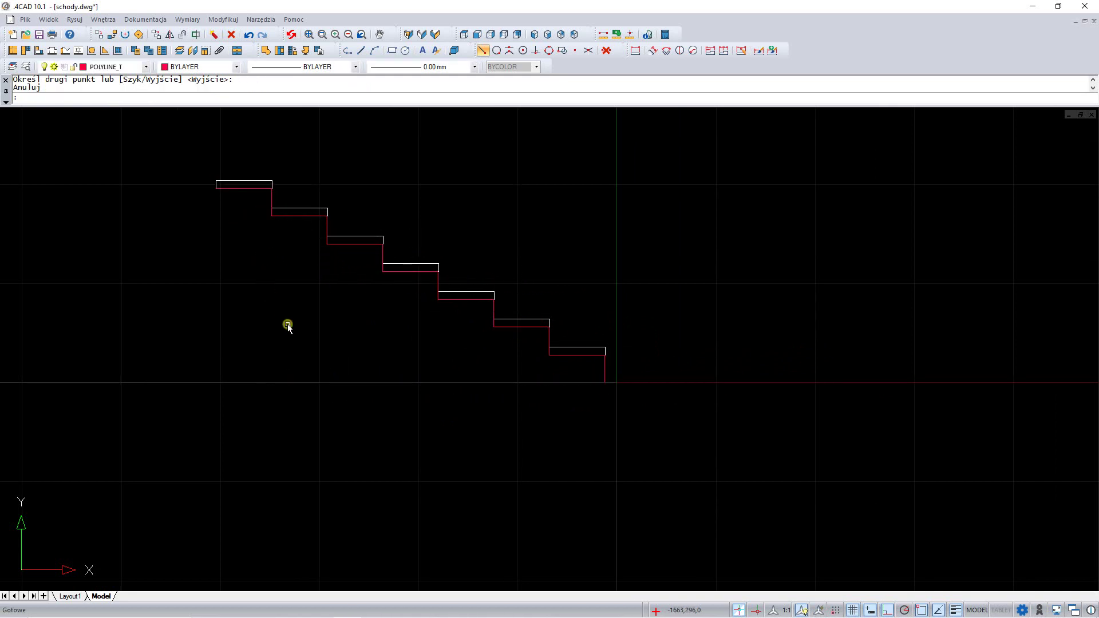
Draw a 240-long vertical drop down from the top step's left corner
click(351, 53)
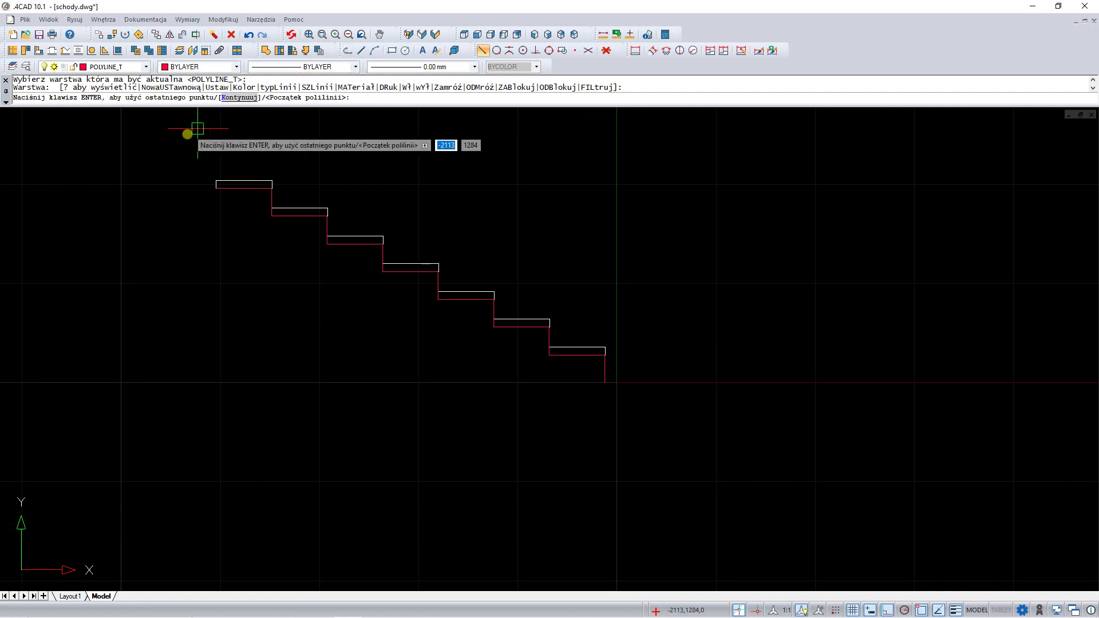
click(216, 189)
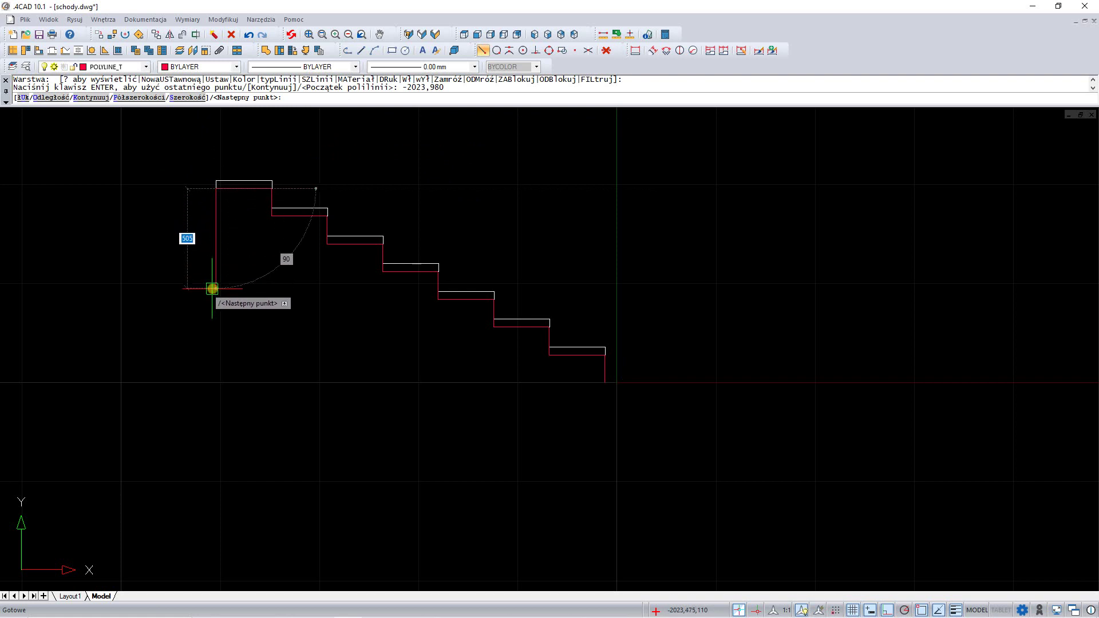
text(240)
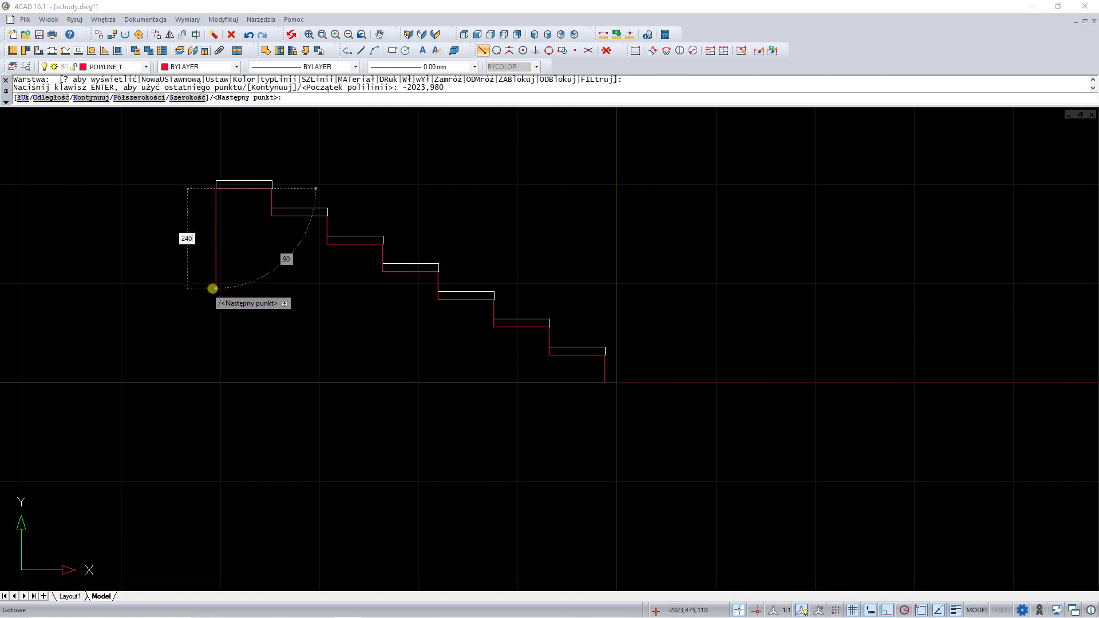
key(Return)
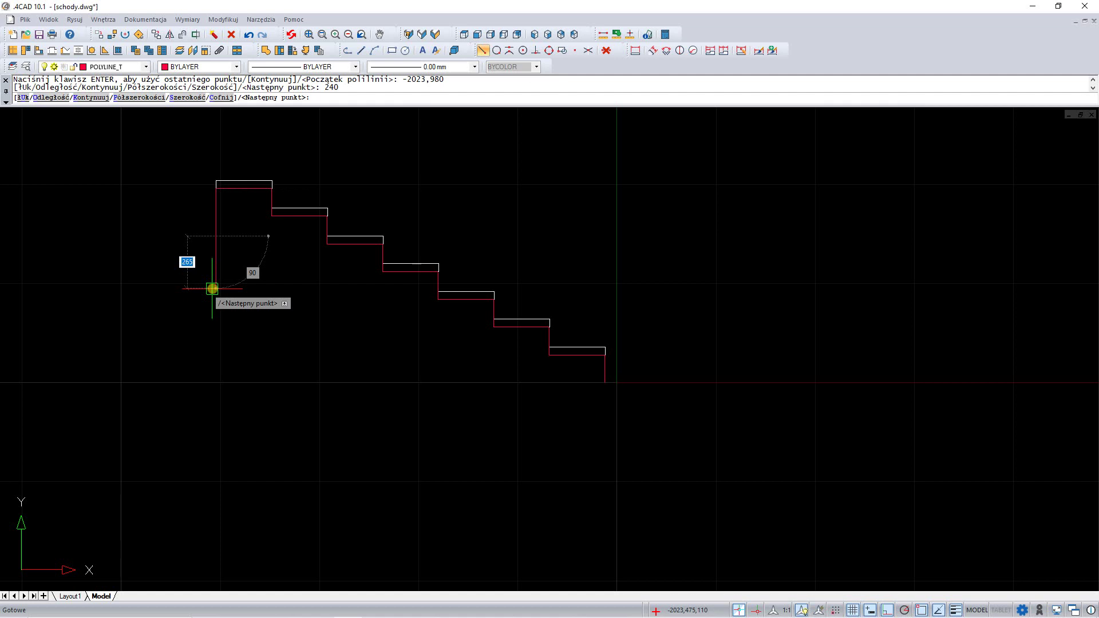
key(Escape)
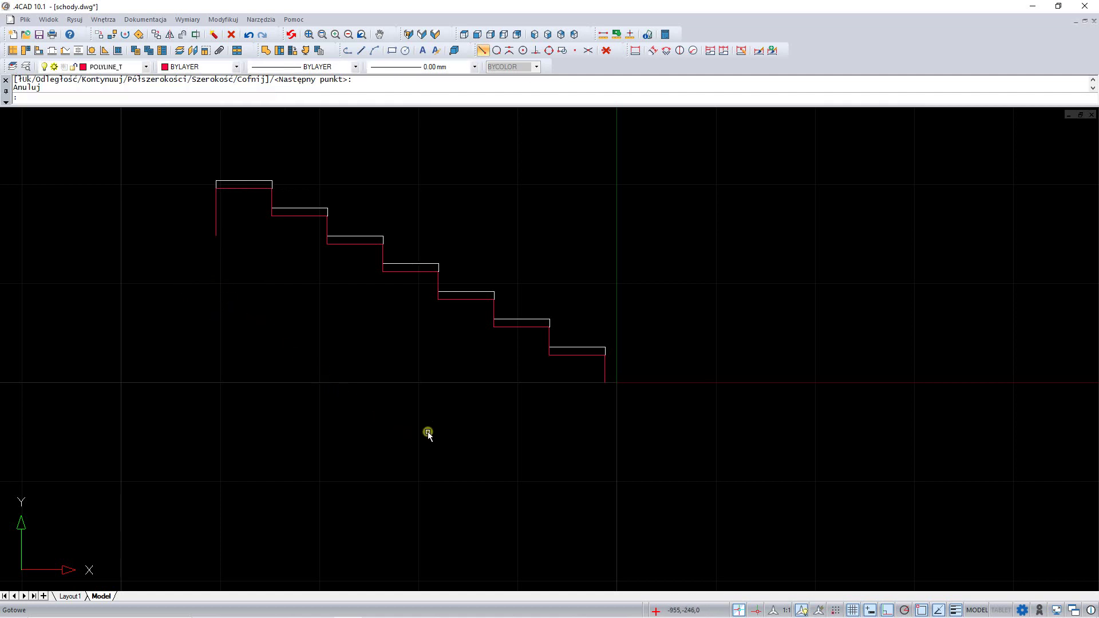
Draw a 380-long base line from the bottom corner, then a sloping underside up to the drop
key(Return)
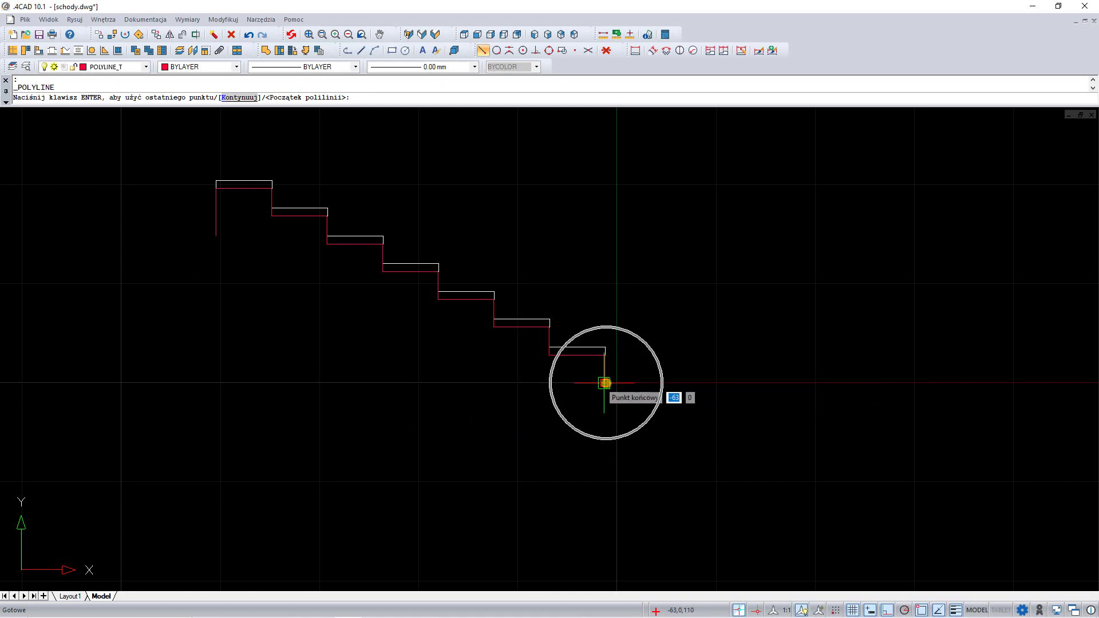
click(605, 383)
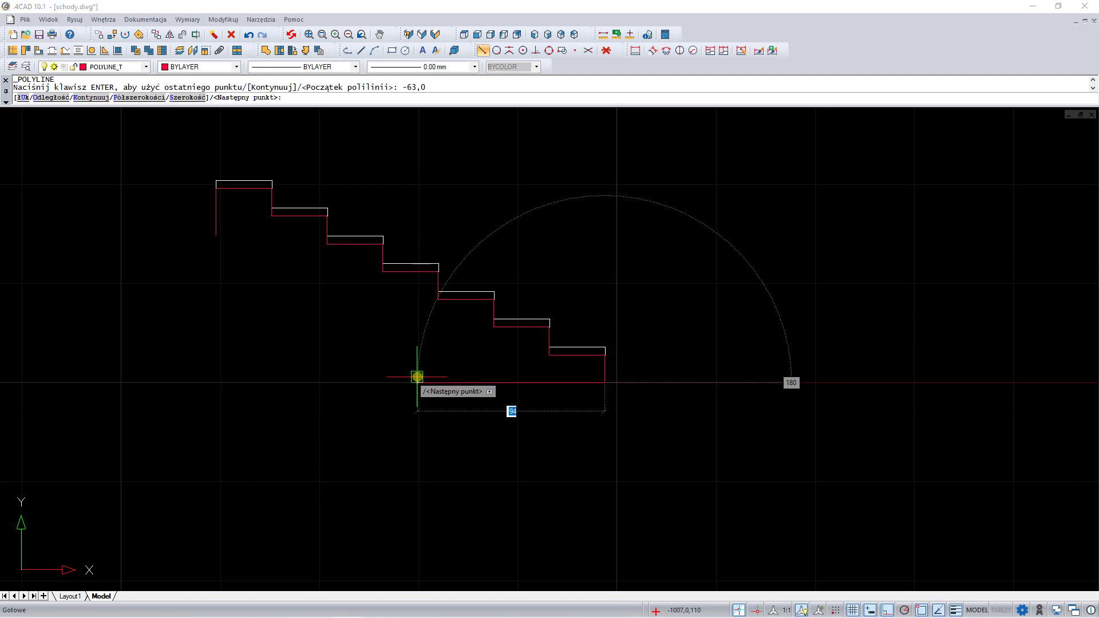
text(380)
key(Return)
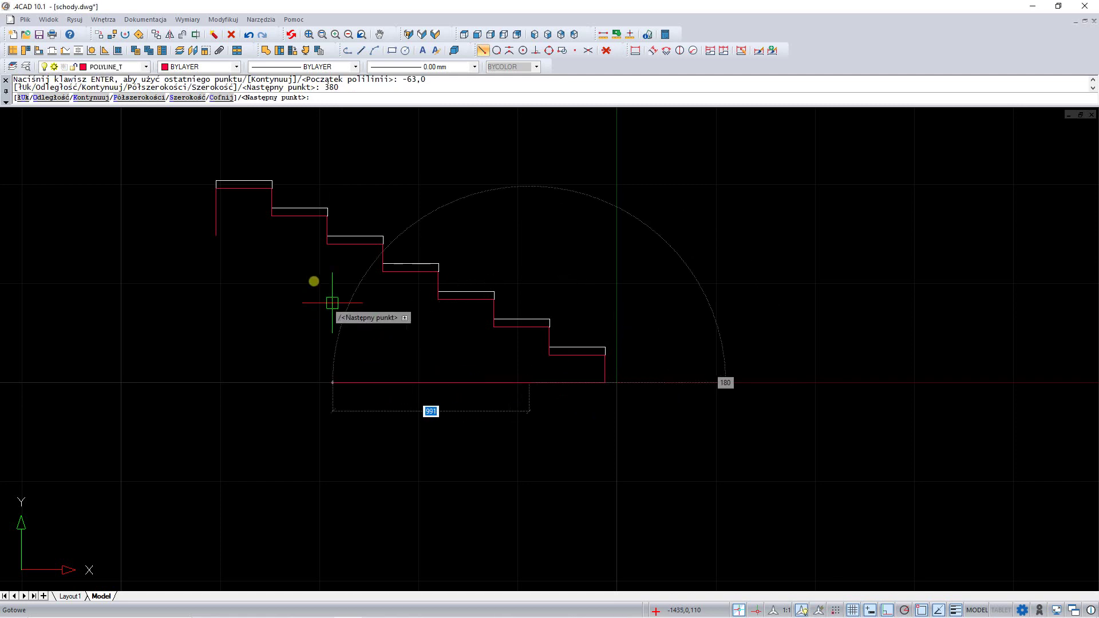
click(216, 239)
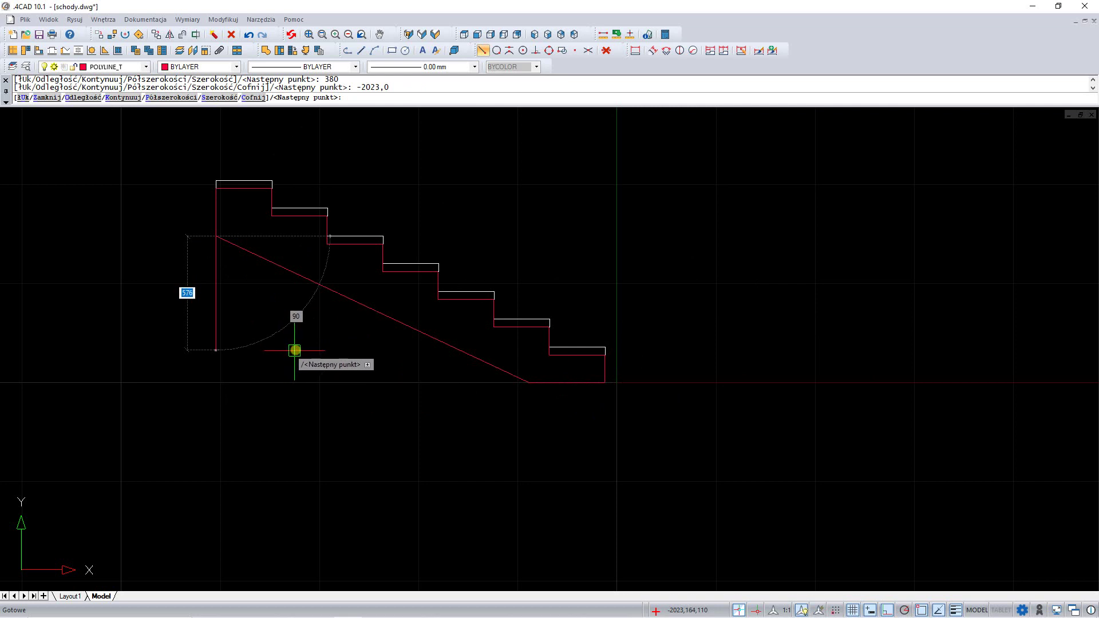
key(Escape)
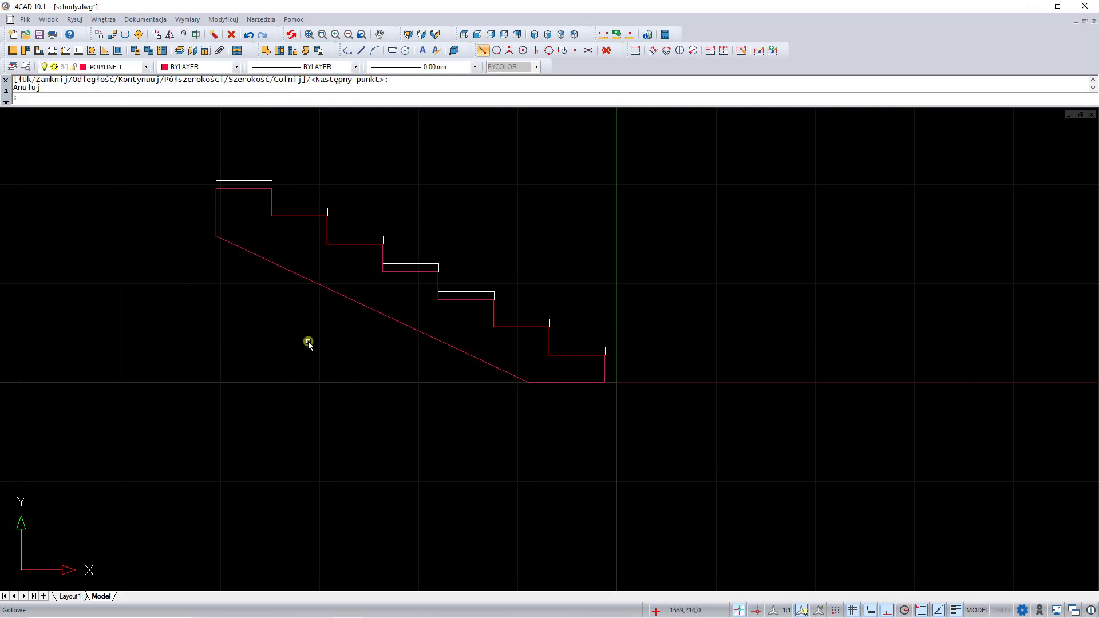
Window-select the stair outline and join its segments with PE Join, then reselect it
click(652, 416)
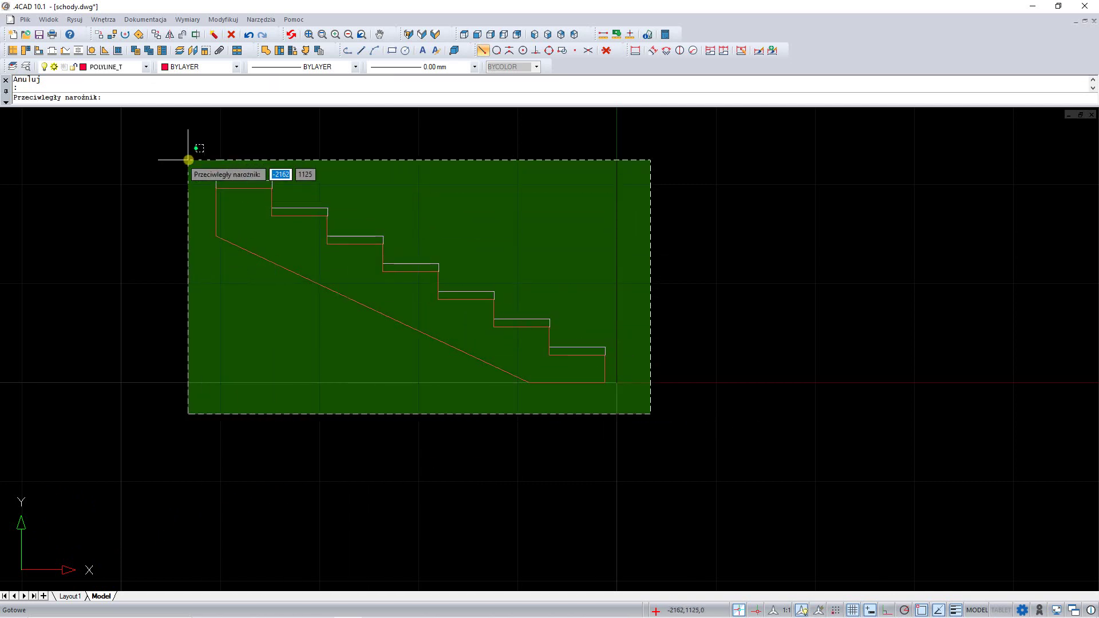
click(189, 159)
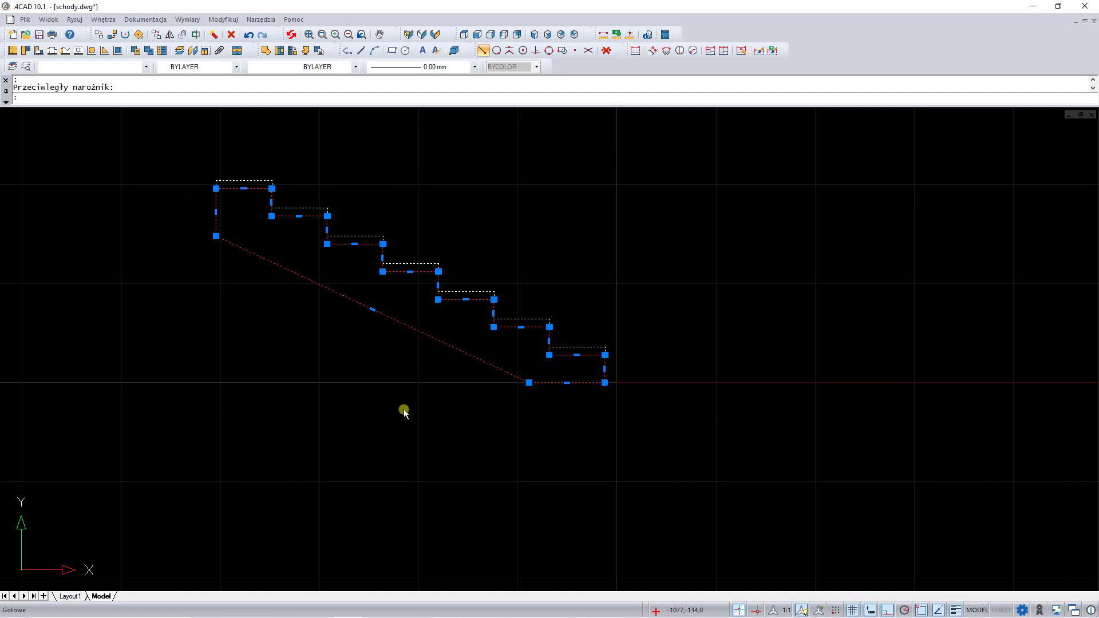
text(PE)
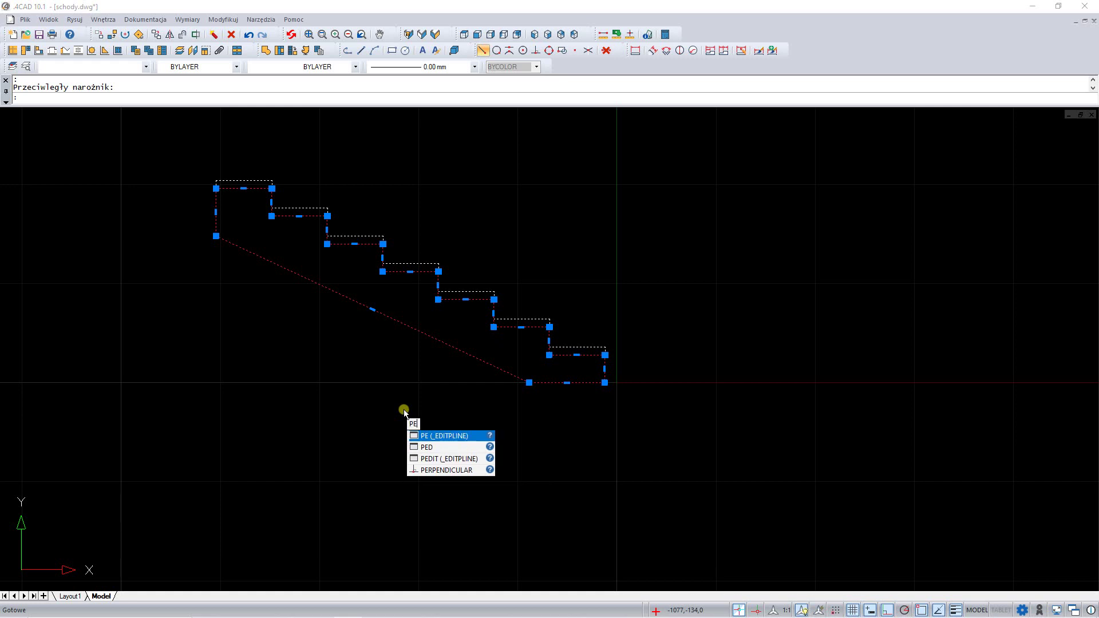
key(Return)
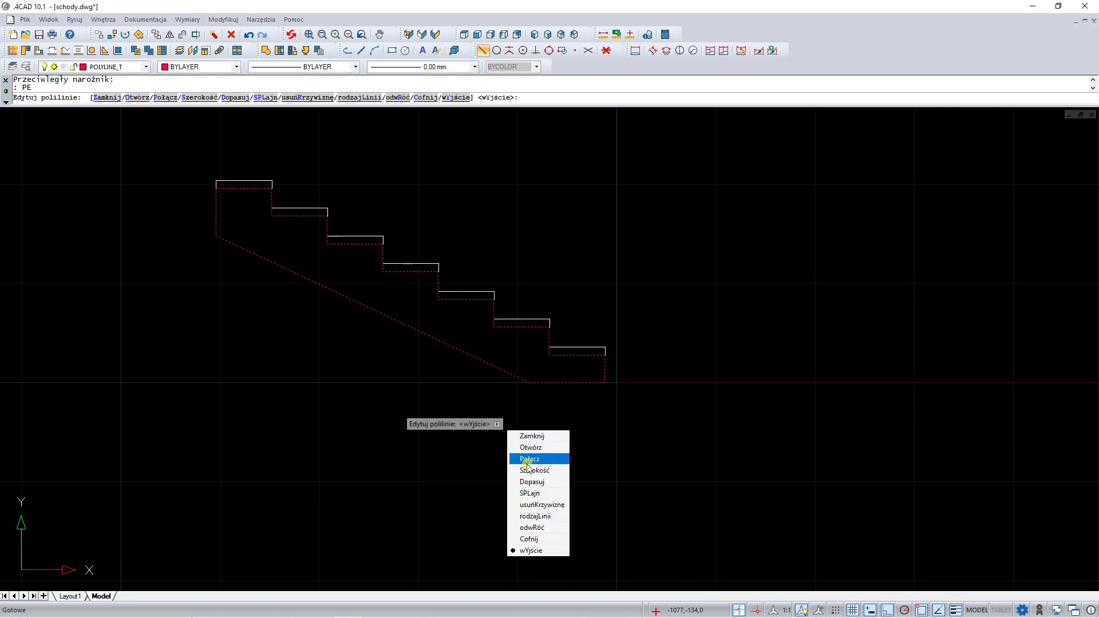
click(525, 462)
key(Escape)
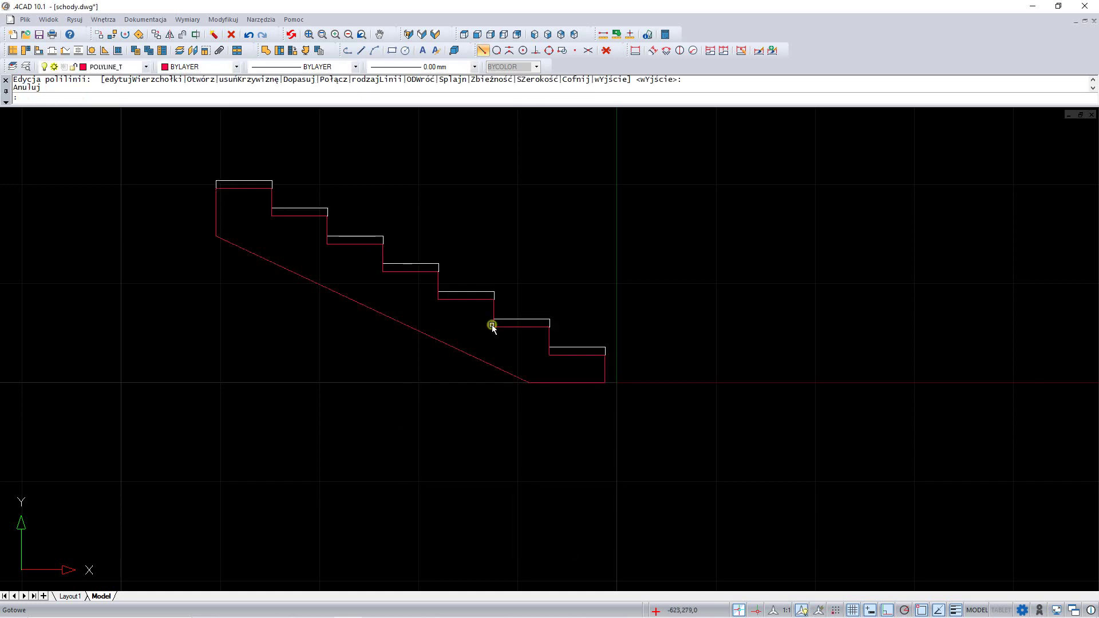
click(479, 308)
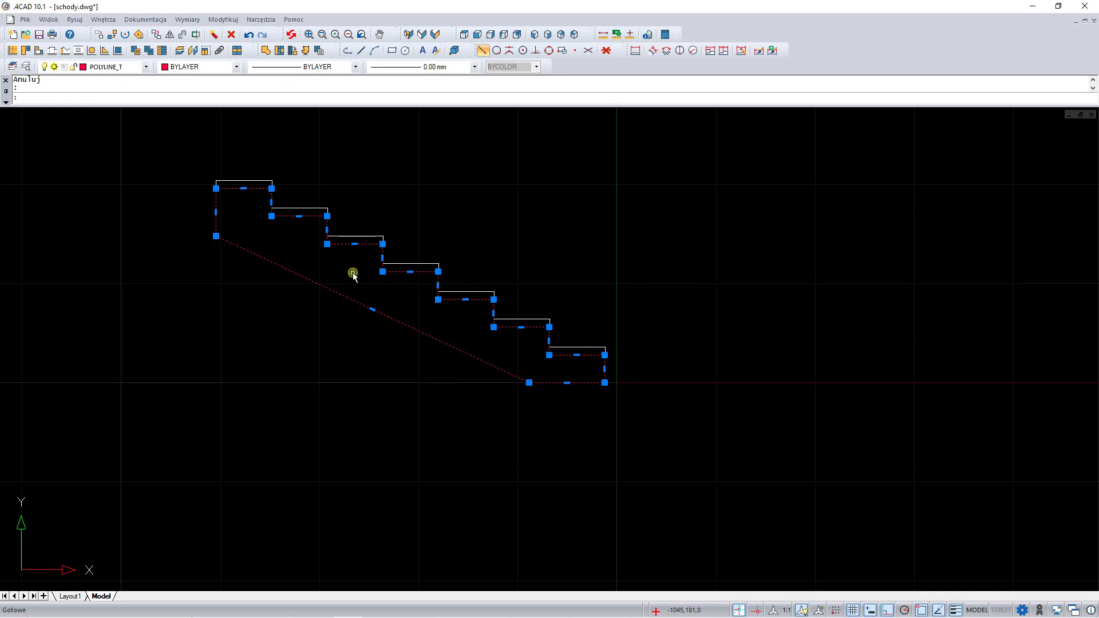
Turn the outline into a podest element 1000 high on a layer named 'schody'
click(266, 51)
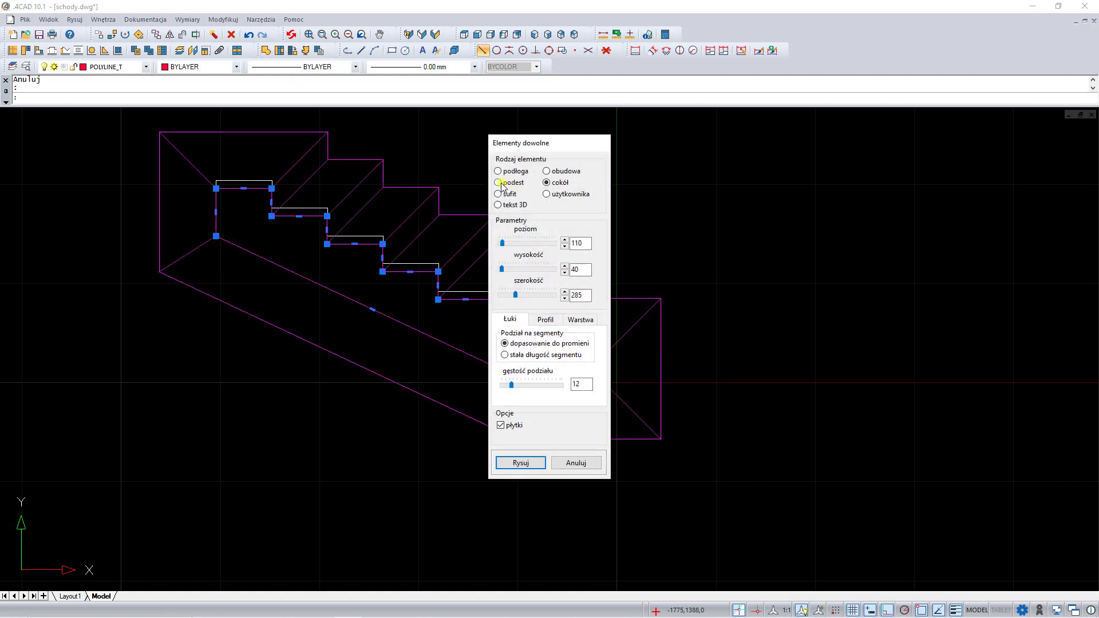
click(498, 183)
double_click(579, 269)
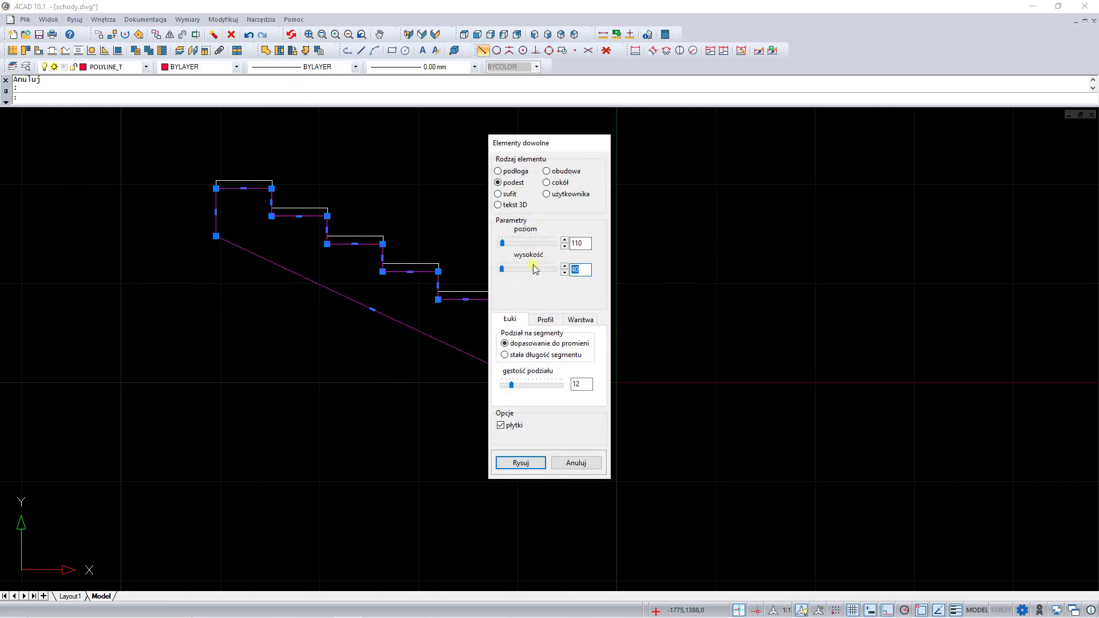
text(1000)
click(580, 319)
double_click(543, 362)
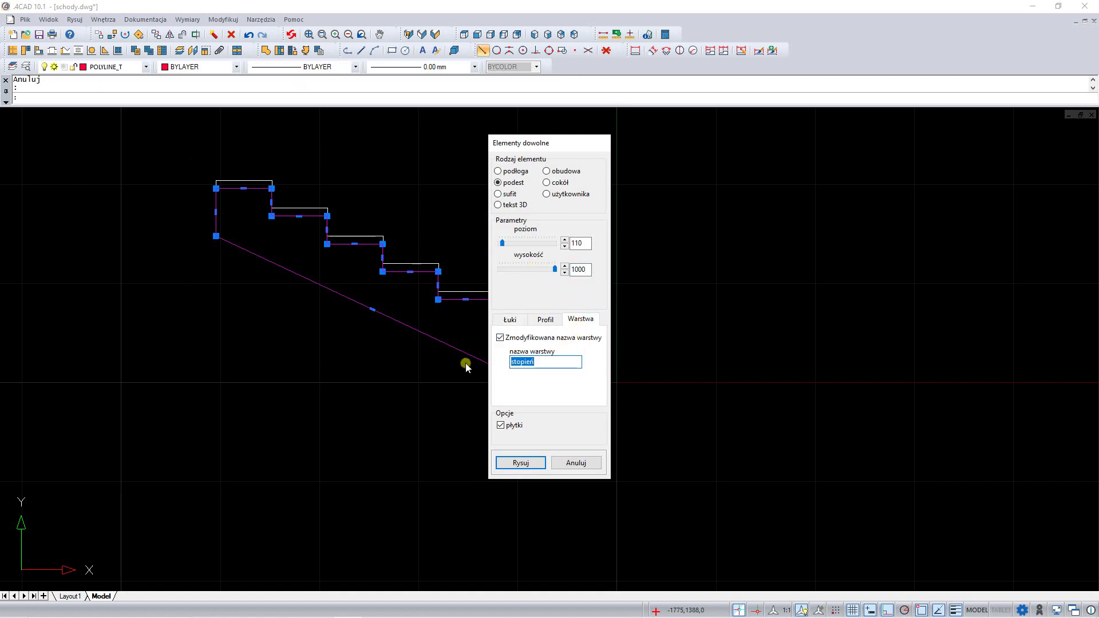
text(schody)
click(520, 464)
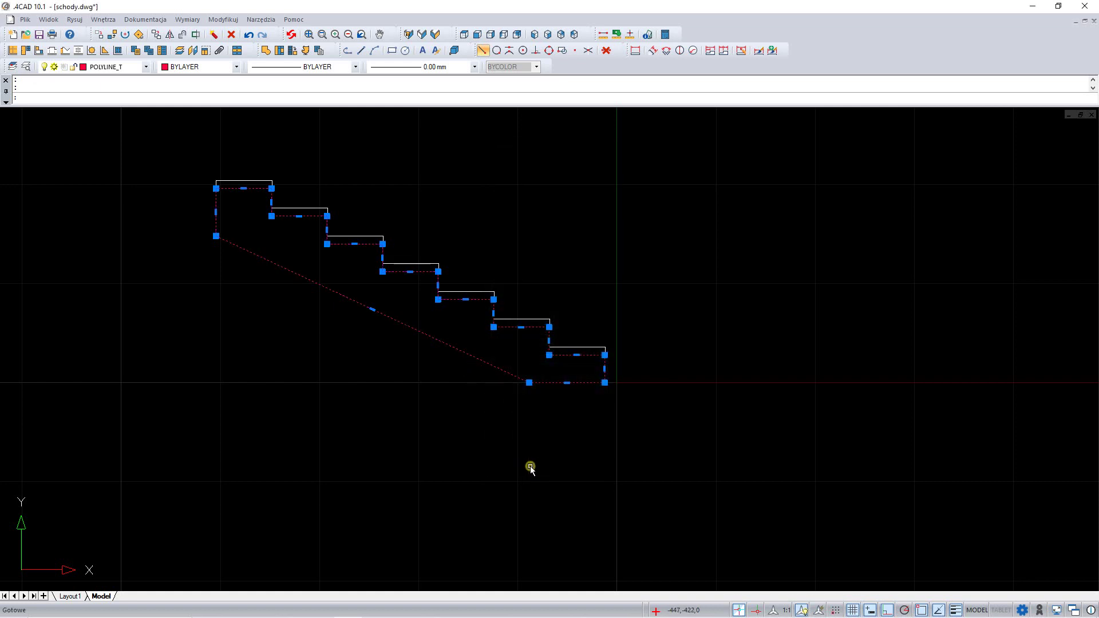
Switch to the top view, zoom out, and reset the UCS to World
key(Escape)
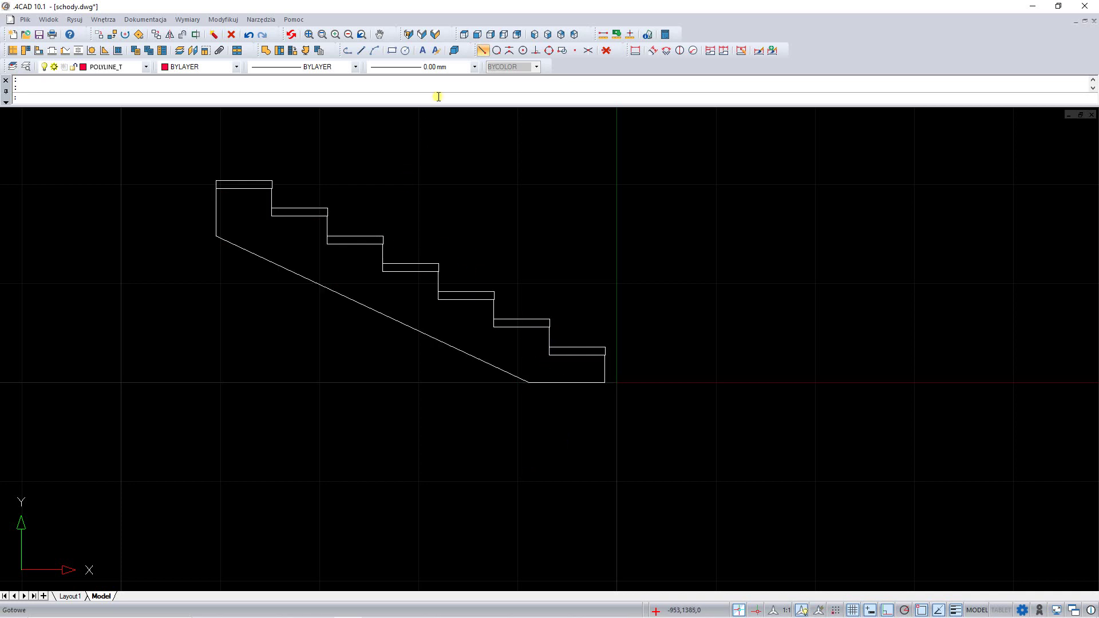
click(464, 36)
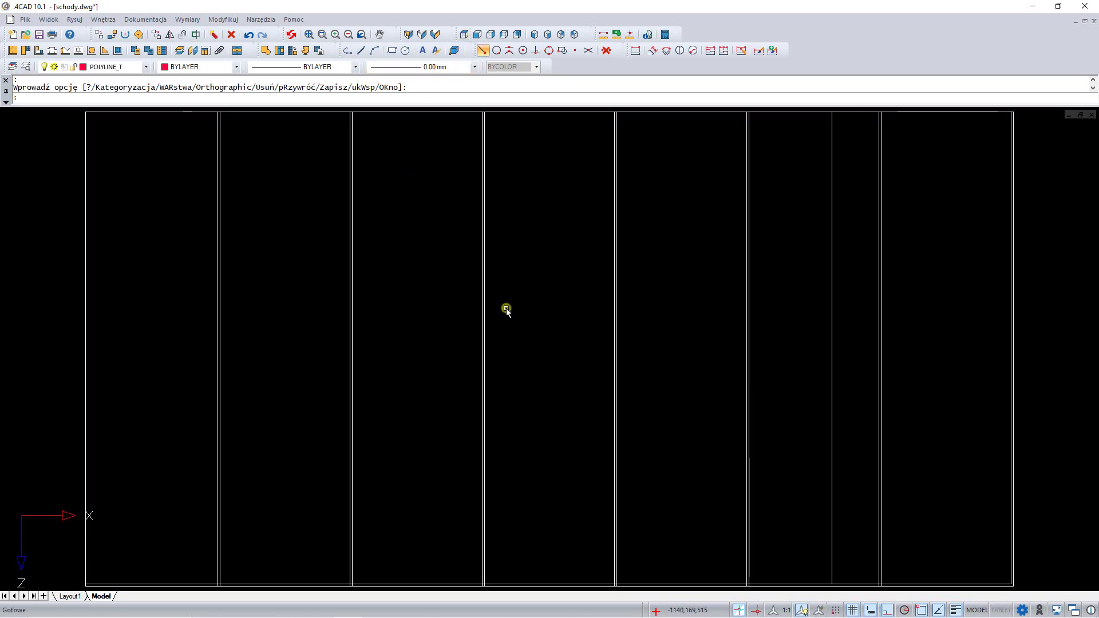
scroll(512, 310, down, 1)
scroll(513, 309, down, 1)
scroll(512, 309, down, 1)
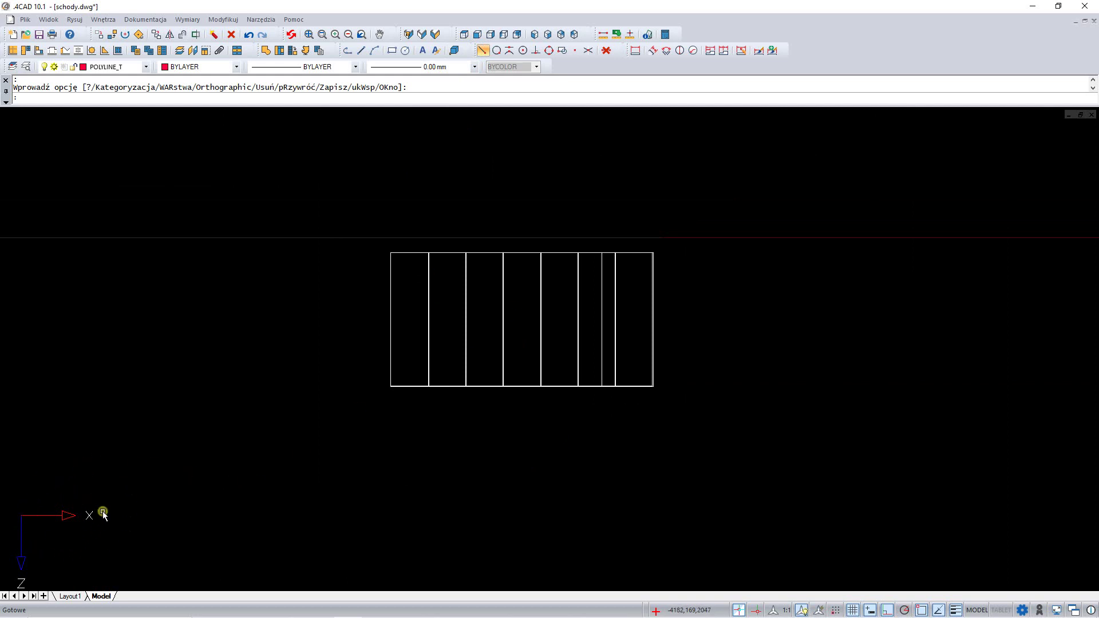
text(ucs)
key(Return)
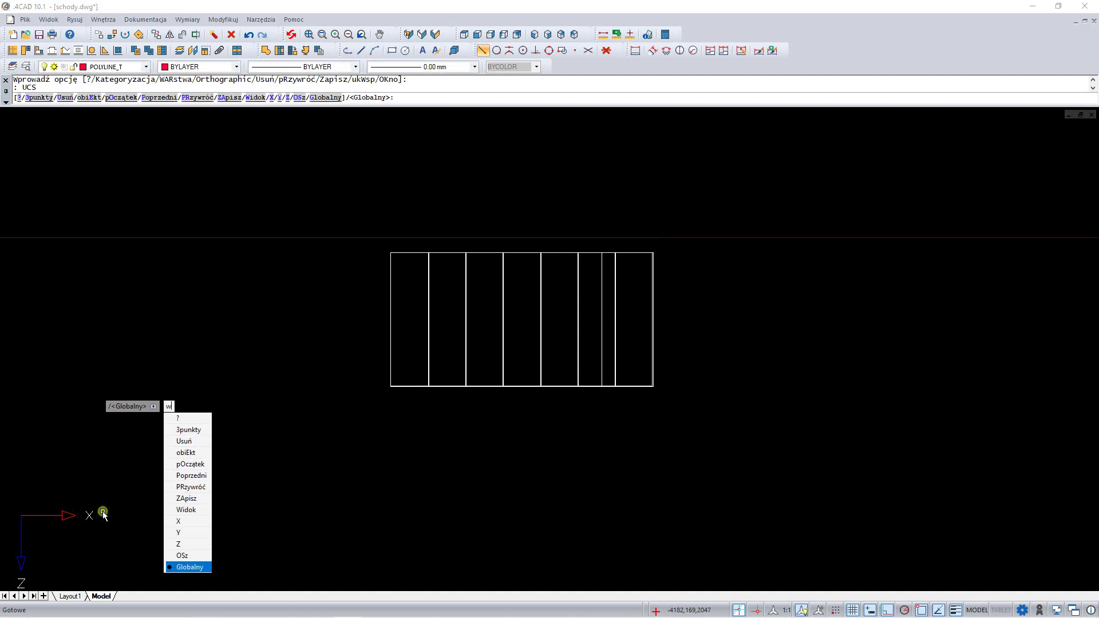
text(w)
key(Return)
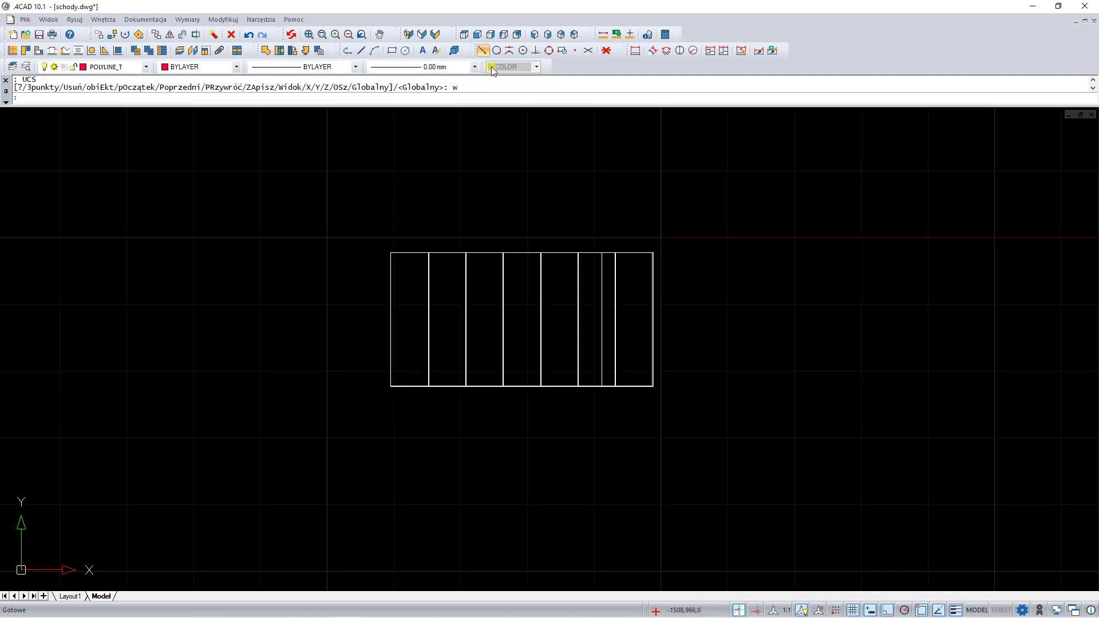
Switch to the isometric view and orbit to inspect the staircase in 3D
click(534, 37)
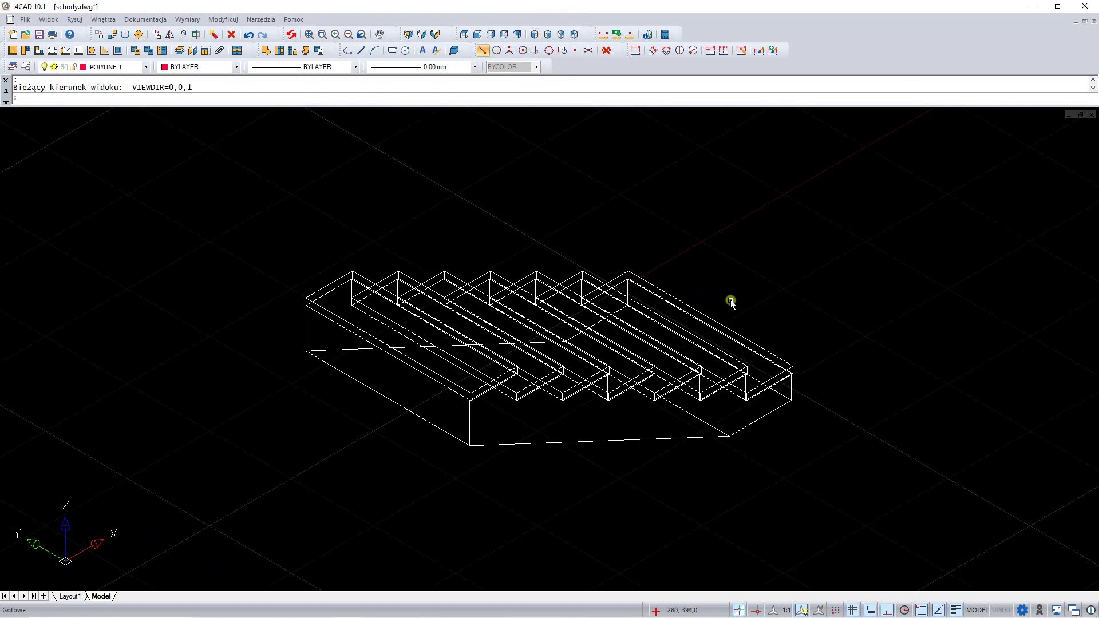
mouse_move(876, 294)
mouse_down()
mouse_move(761, 321)
mouse_move(628, 287)
mouse_move(683, 266)
mouse_up()
key(Escape)
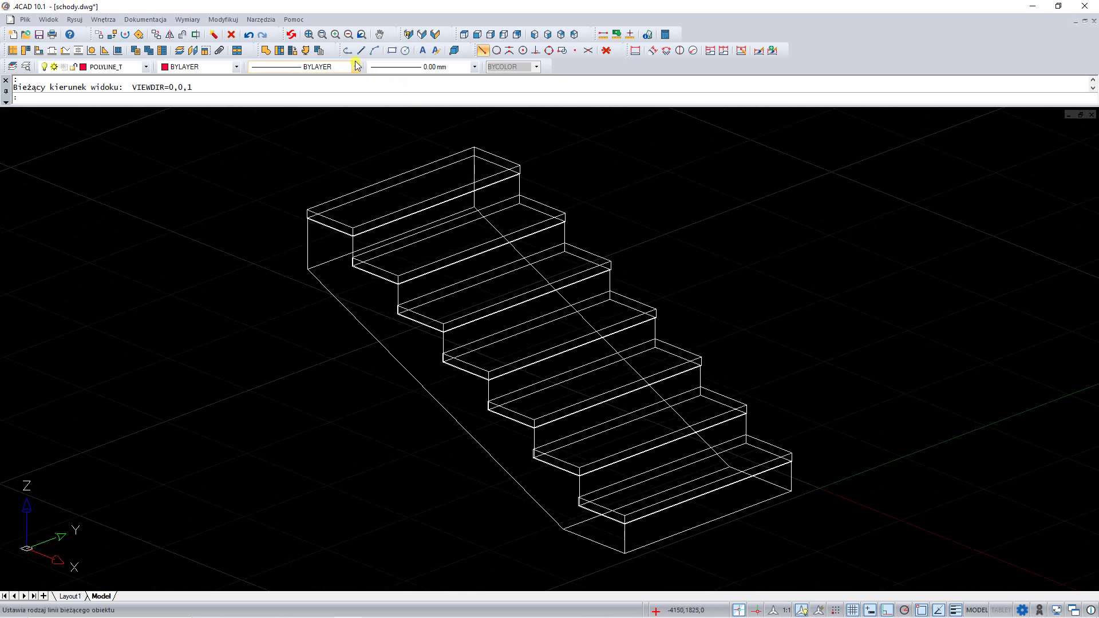
click(347, 50)
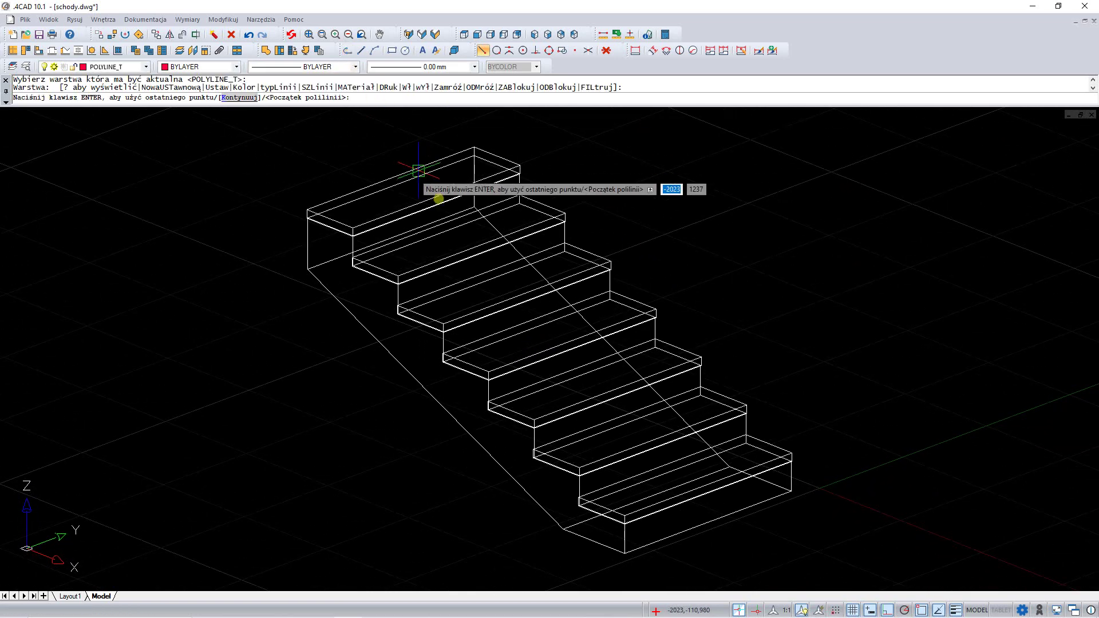
Draw a 2010-long landing path starting from the top step corner
click(473, 207)
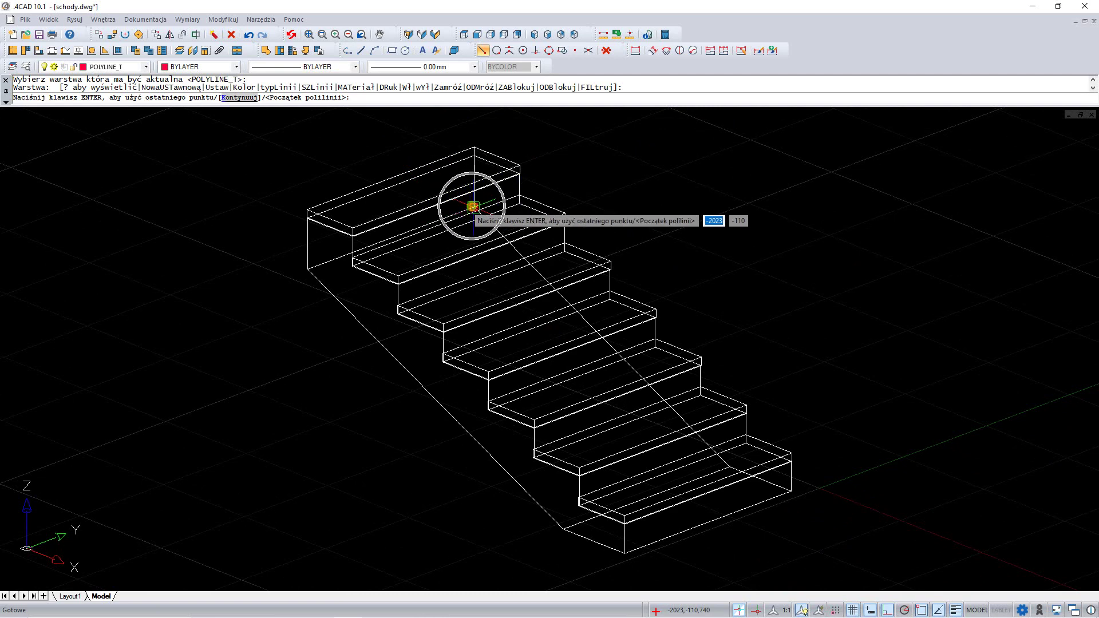
click(473, 207)
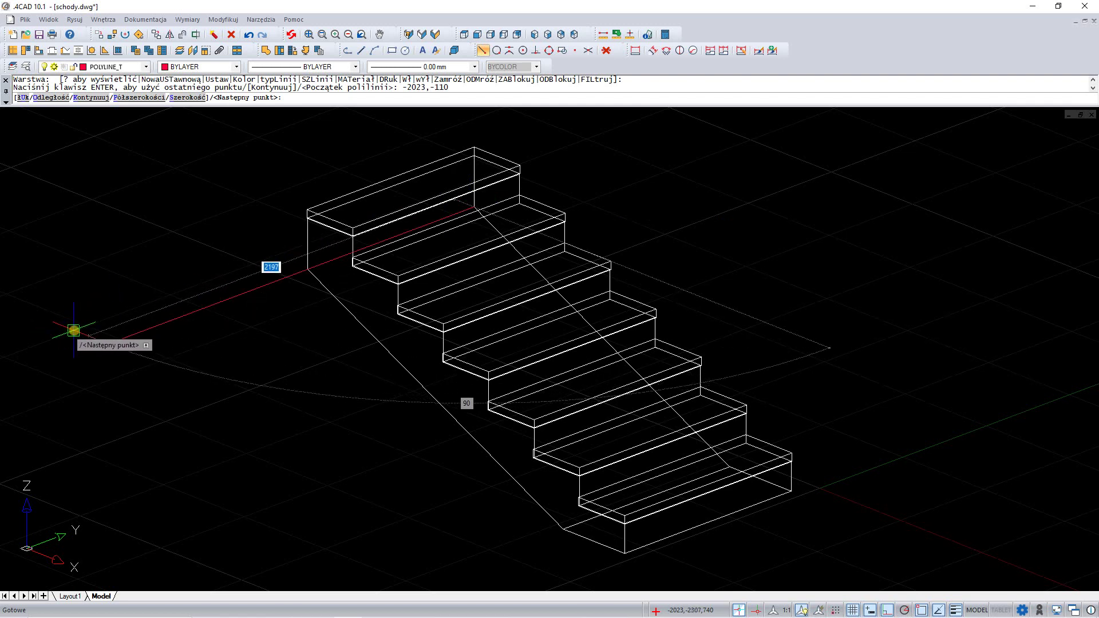
text(2010)
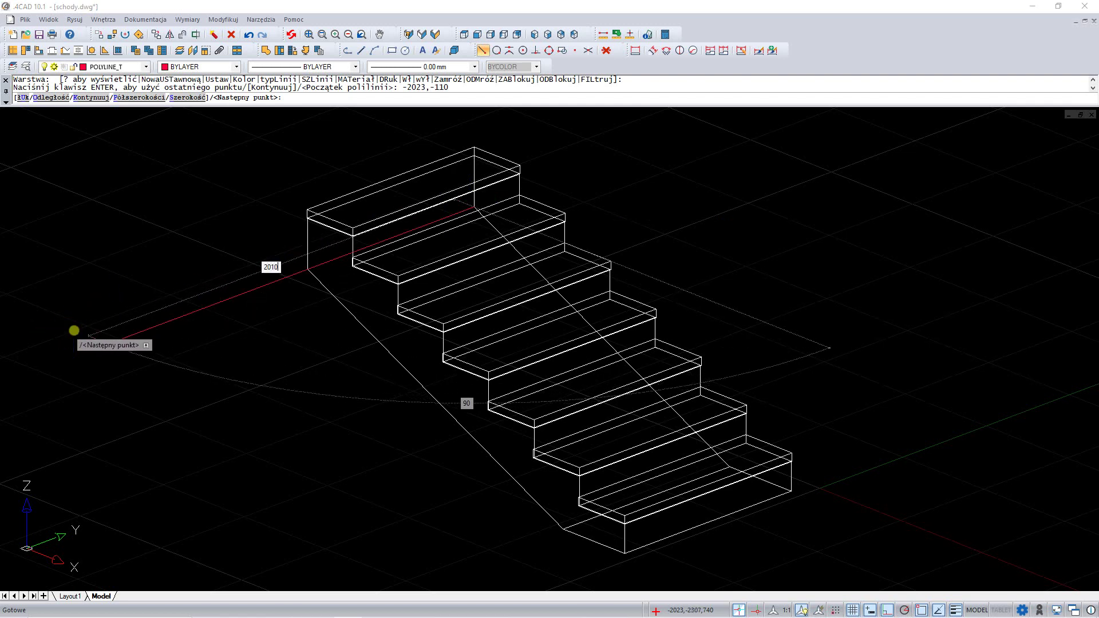
key(Return)
key(Return)
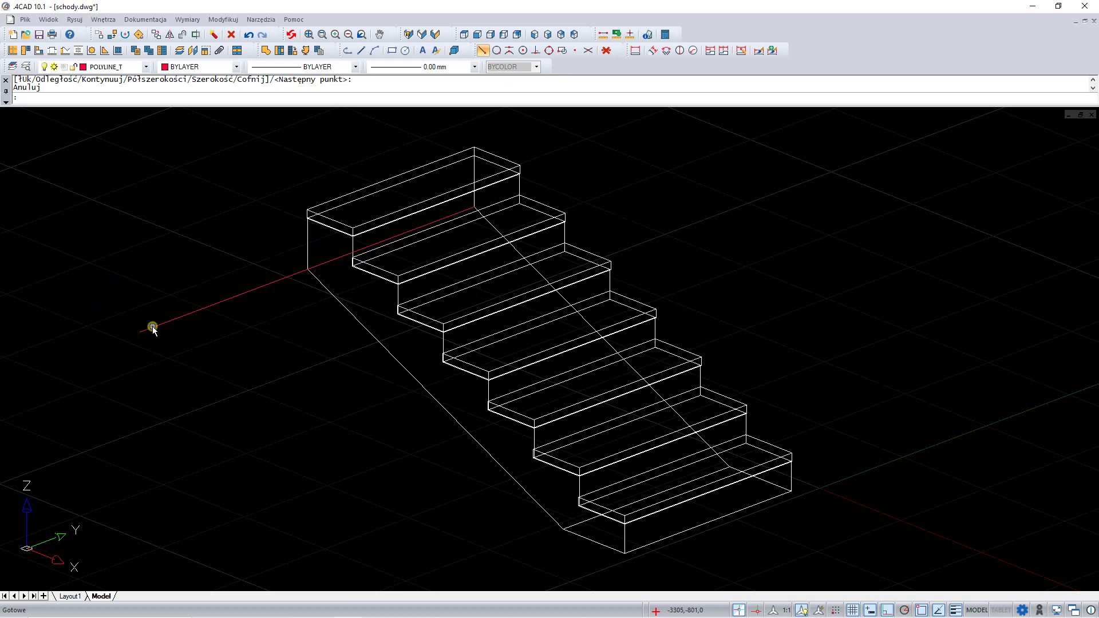
key(Escape)
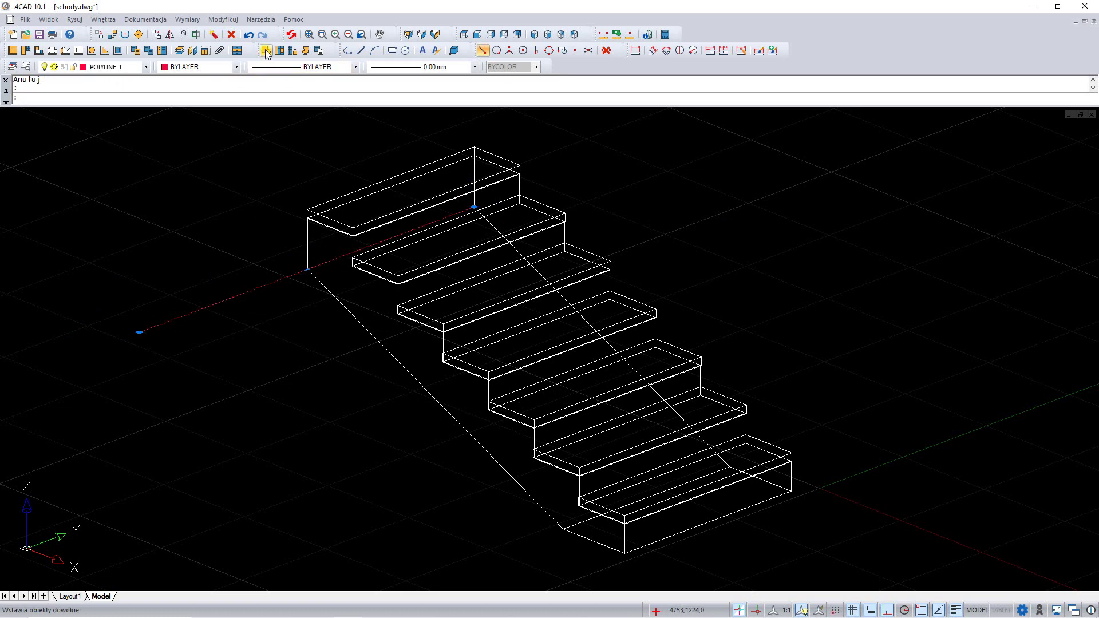
Build a cokół landing block 420 high and 900 wide on layer 'schody' along the 2010 path
click(266, 51)
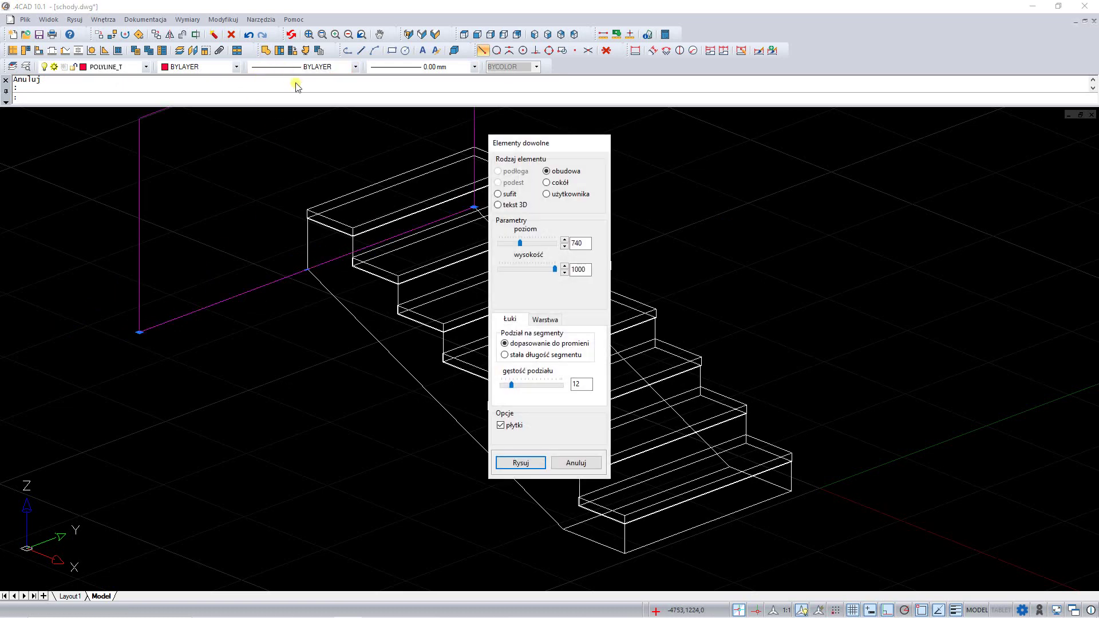
click(547, 183)
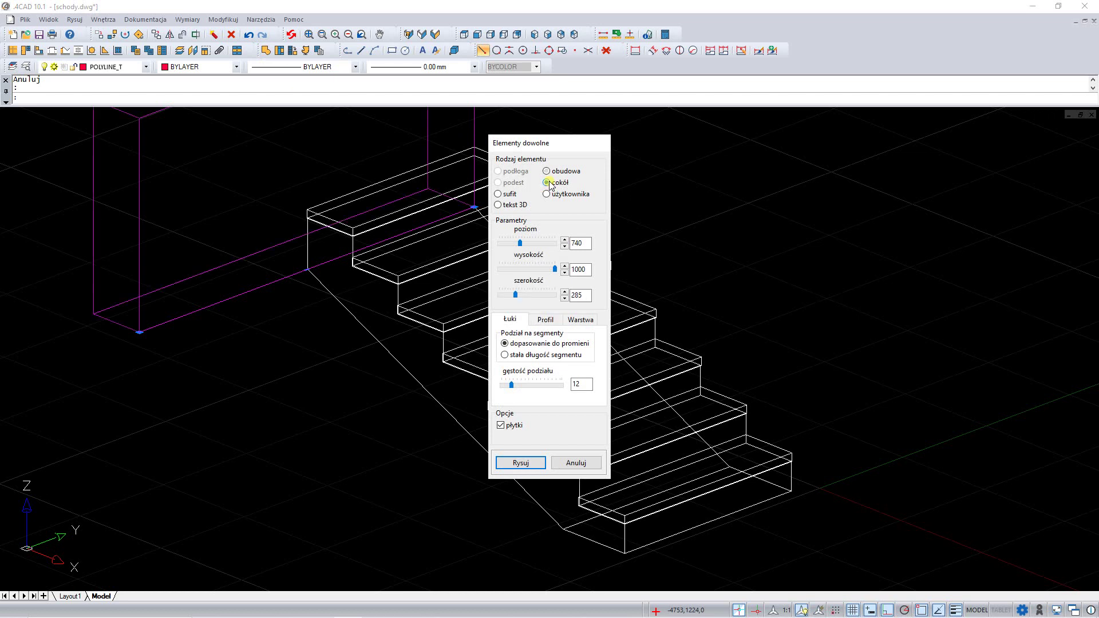
double_click(579, 269)
text(420)
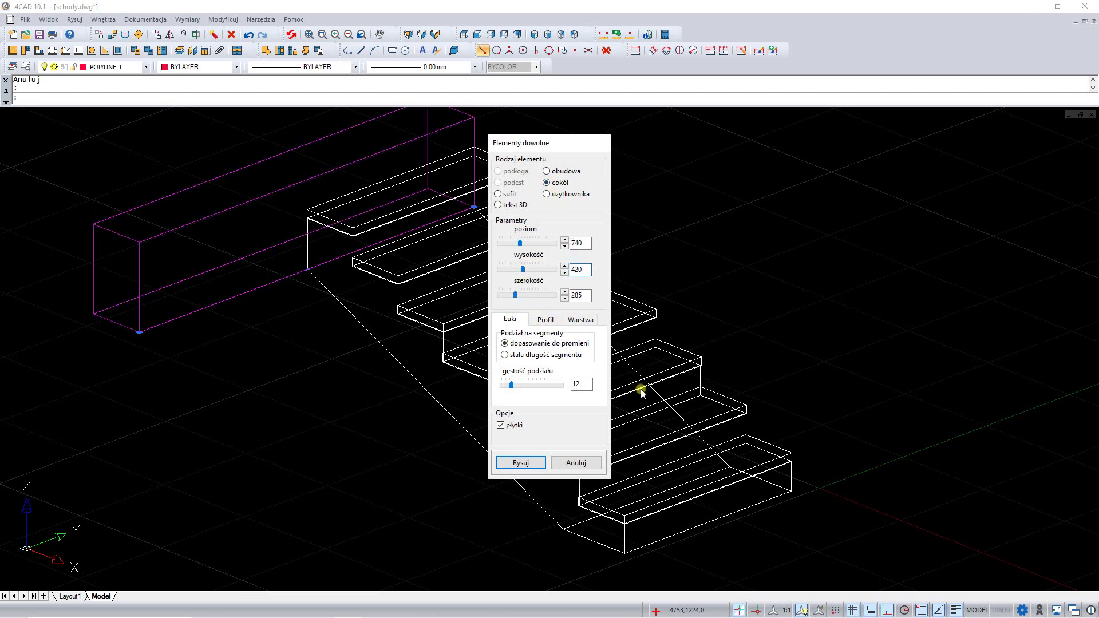
double_click(580, 295)
text(900)
click(582, 320)
drag(569, 362, 452, 361)
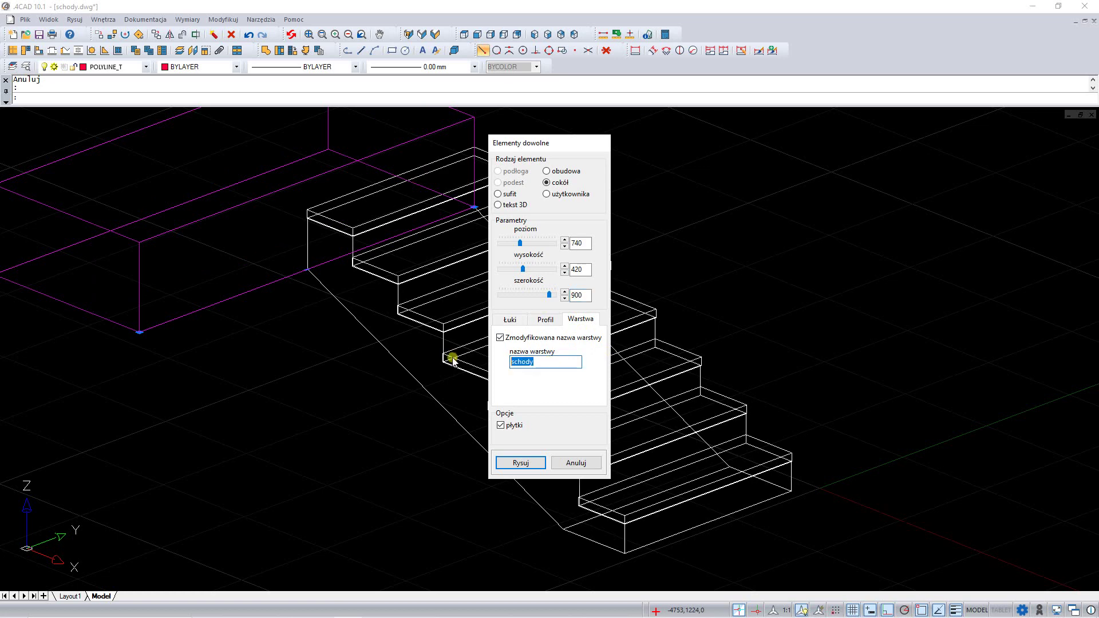
click(532, 464)
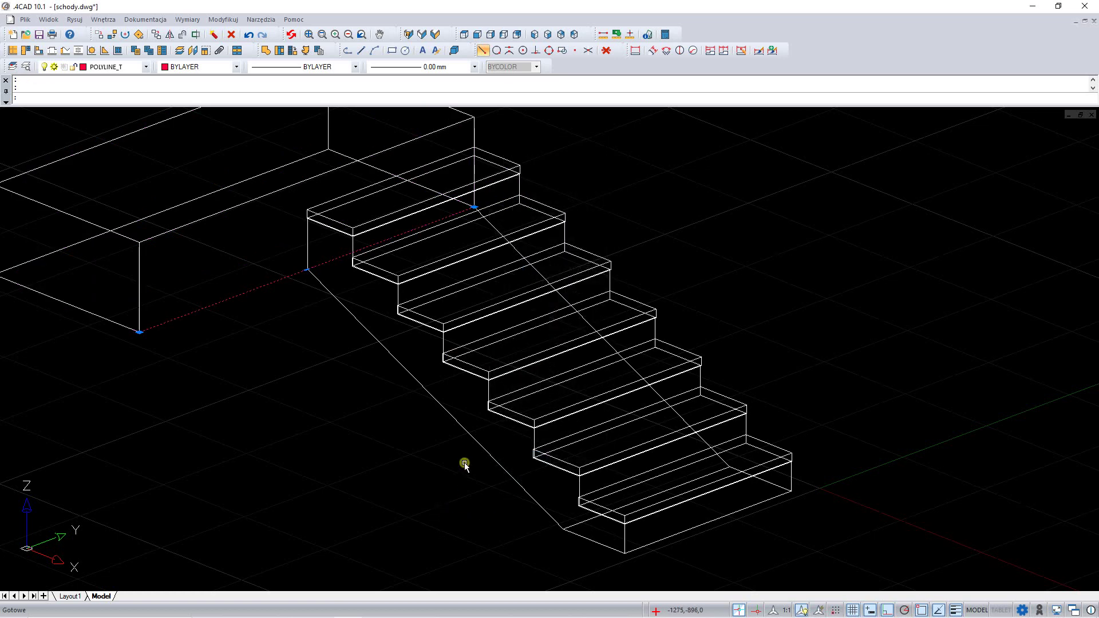
Trace a new path from -2923,-2120 to -2923,-110 along the landing block's top edge
key(Escape)
scroll(411, 445, down, 1)
scroll(412, 447, down, 1)
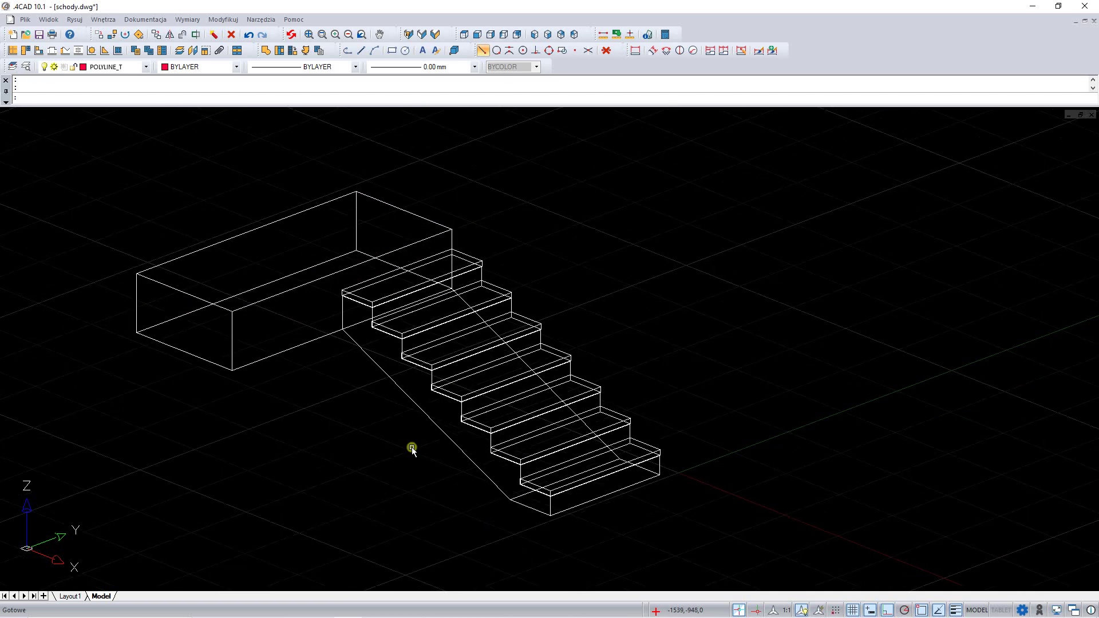
click(348, 51)
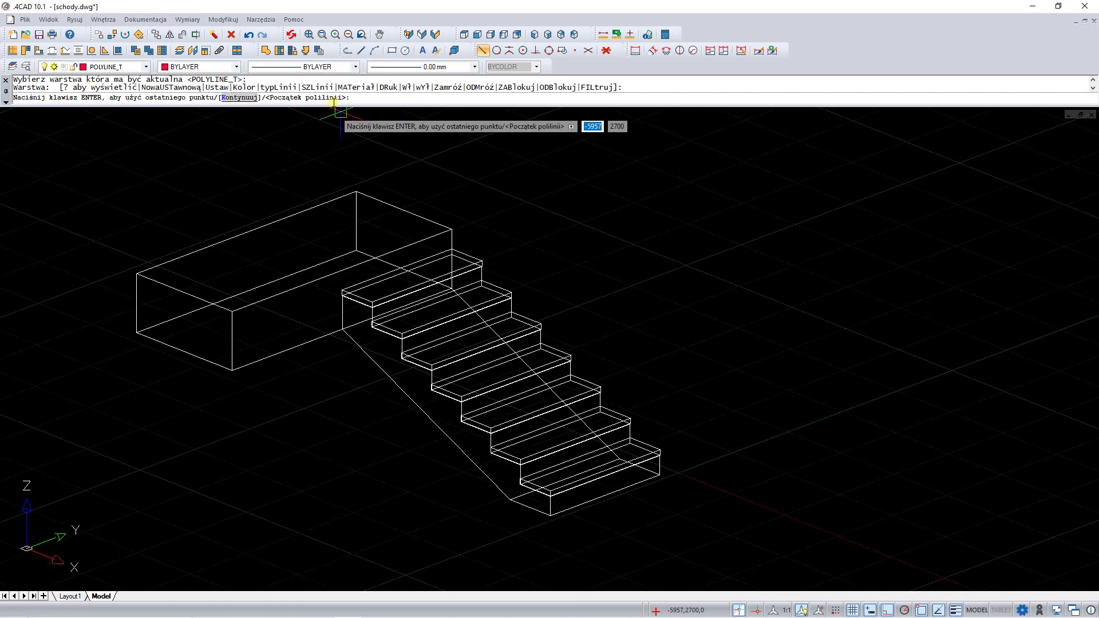
click(137, 272)
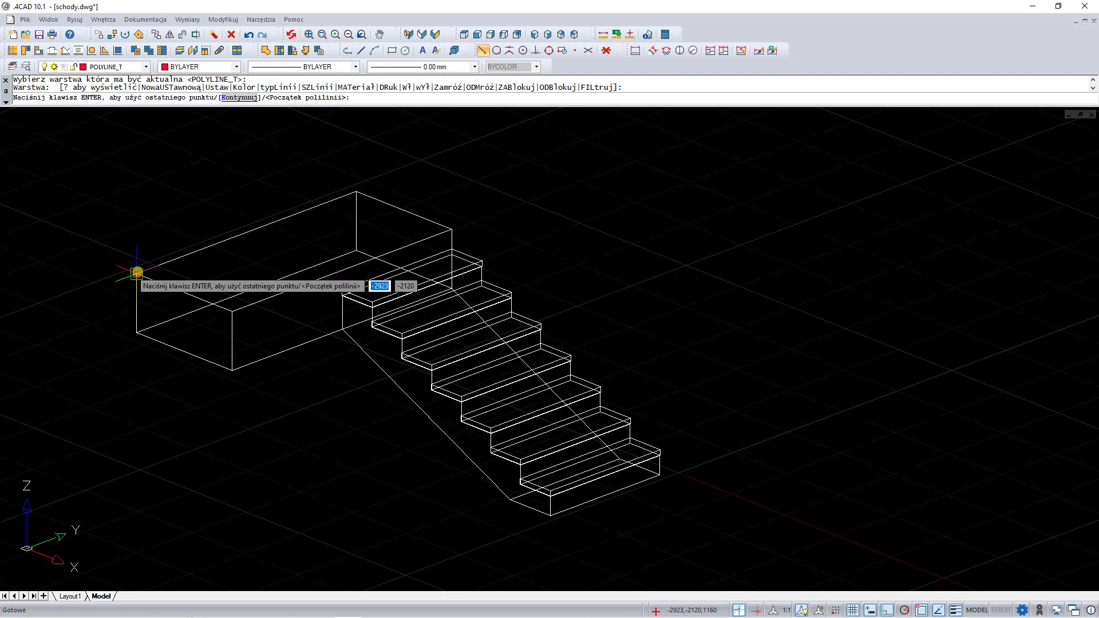
key(Return)
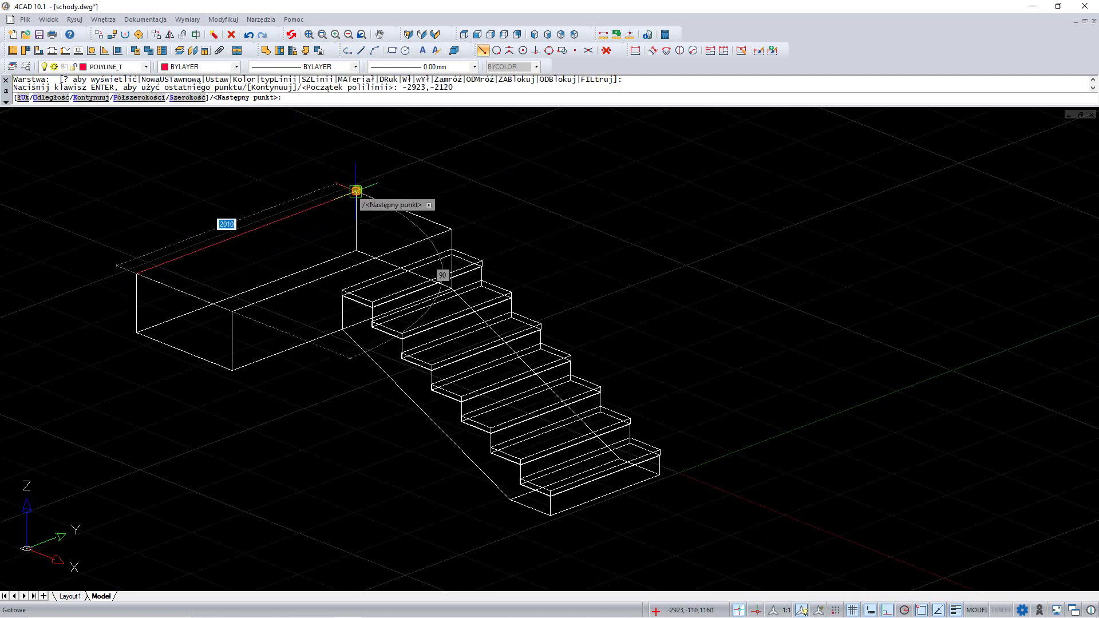
click(356, 190)
click(356, 191)
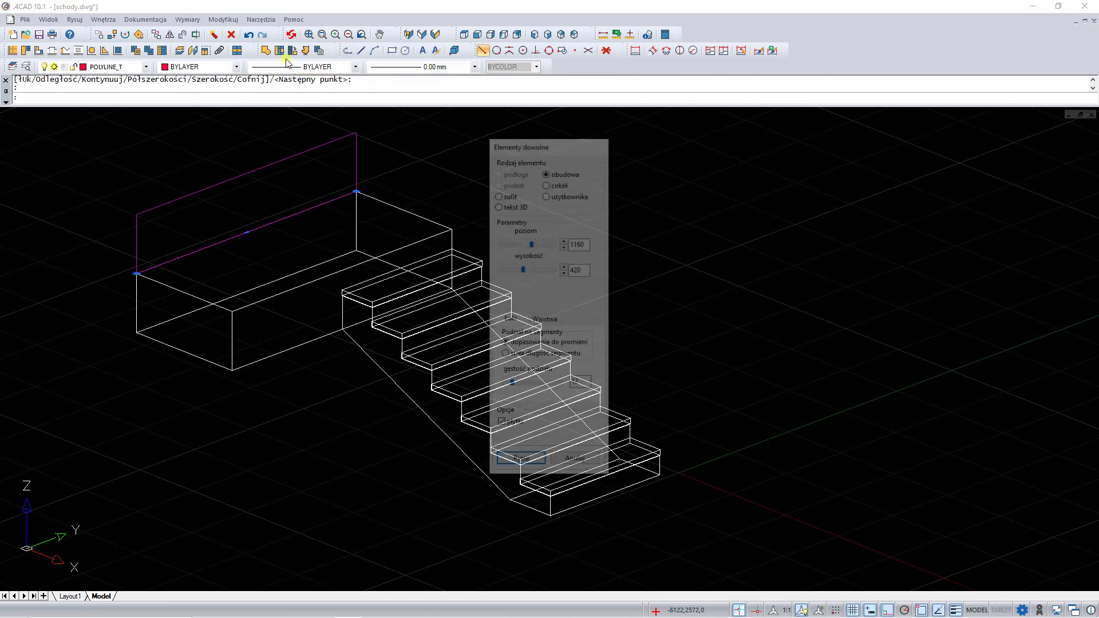
Add a cokół top slab 40 high and 905 wide on layer 'stopień' over the landing
click(546, 183)
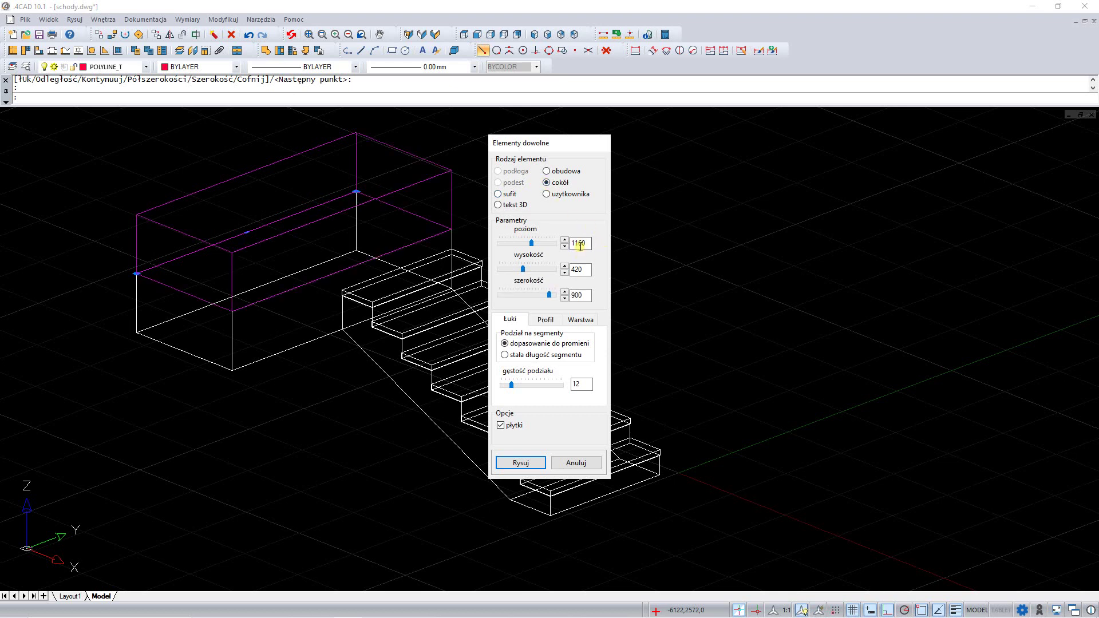
key(Tab)
text(905)
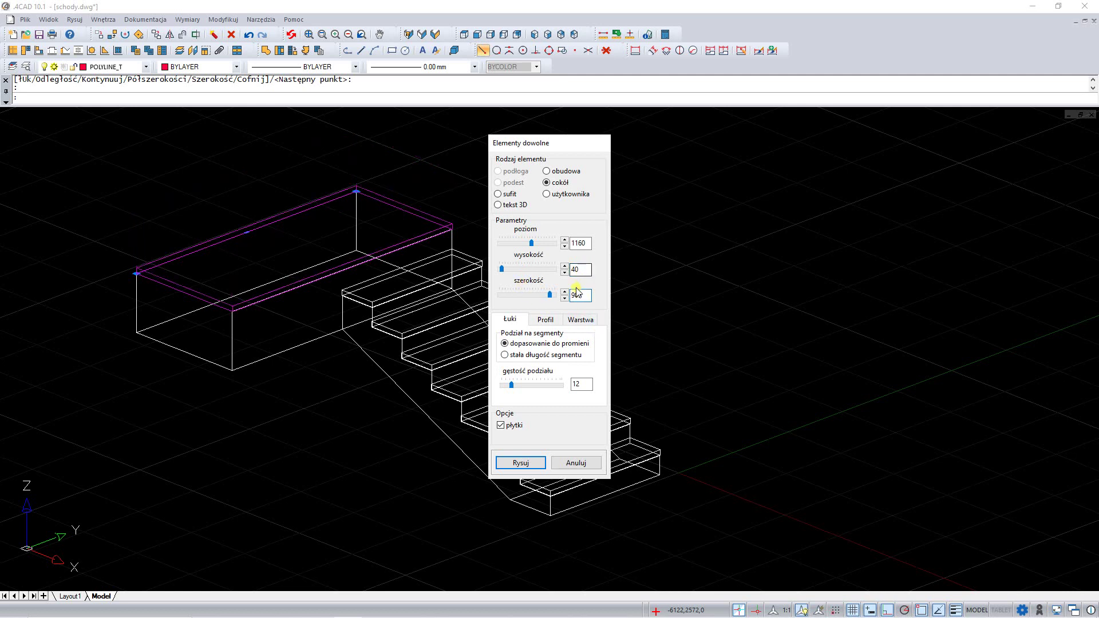
click(581, 319)
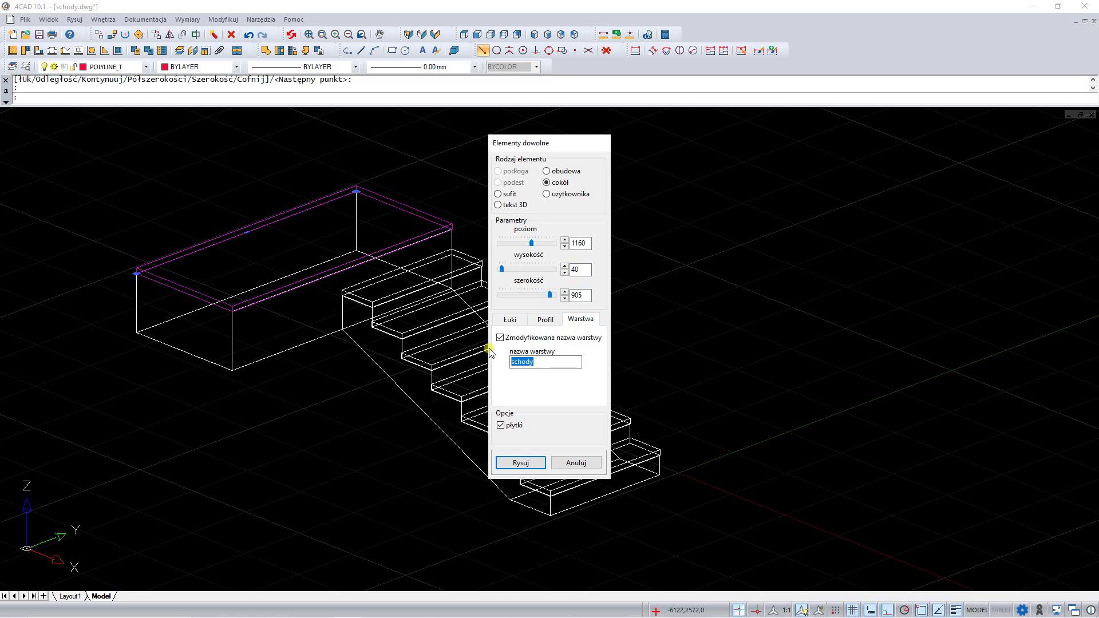
text(stopien)
click(522, 461)
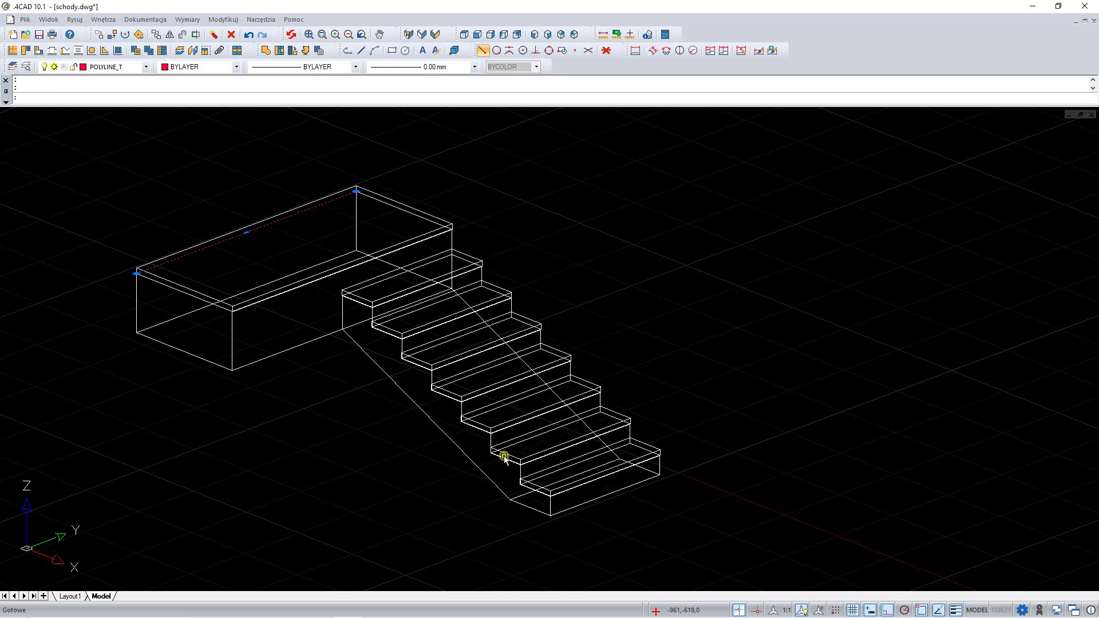
Send the model to CAD Decor PRO, orbit to a clearer angle, and select the bottom tread
key(Escape)
click(436, 34)
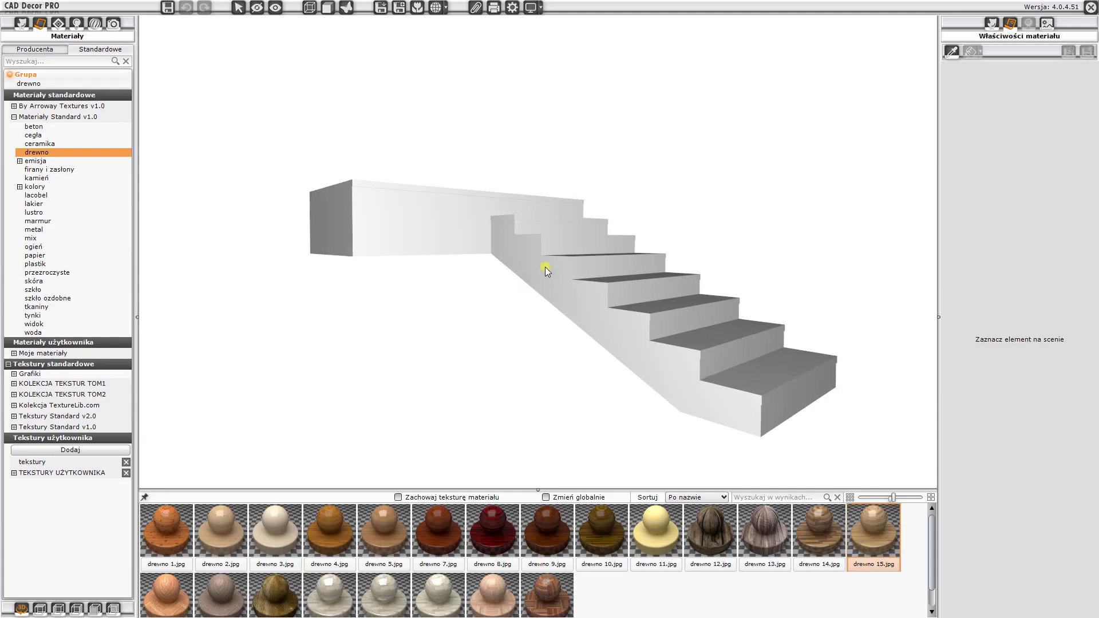
drag(545, 267, 579, 338)
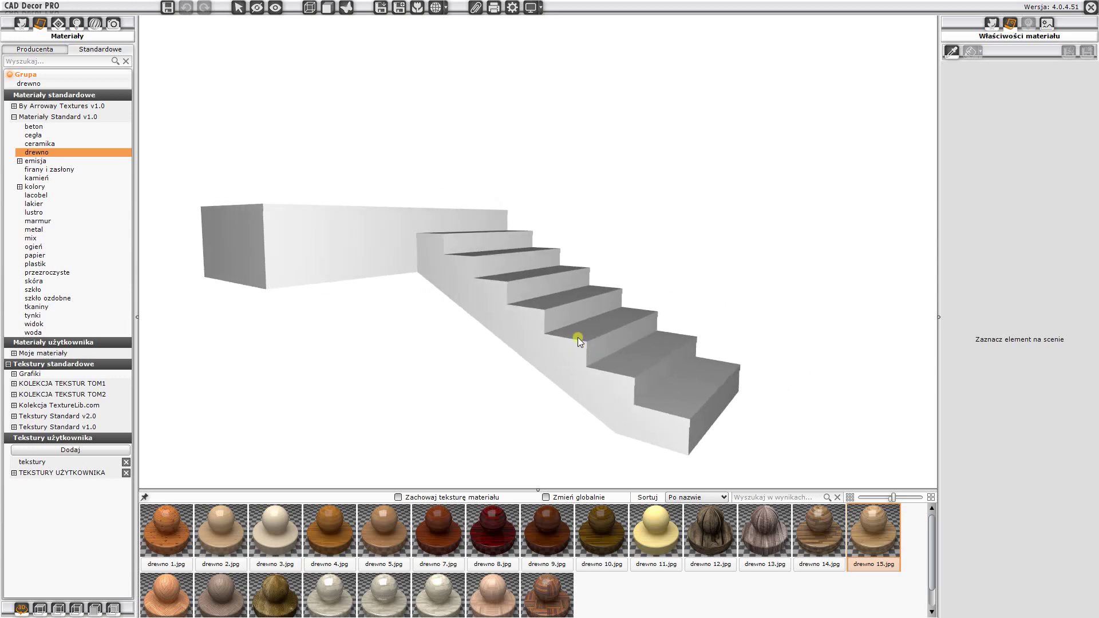
click(688, 408)
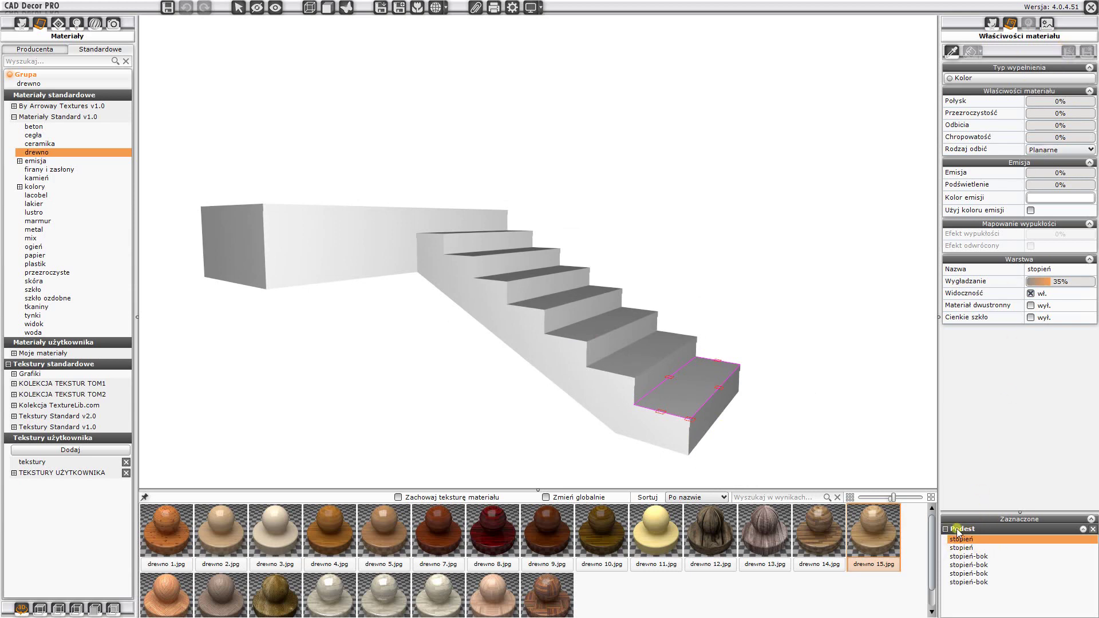
With Zmień globalnie on, apply drewno 15.jpg wood to every tread and the landing top
click(496, 256)
click(874, 545)
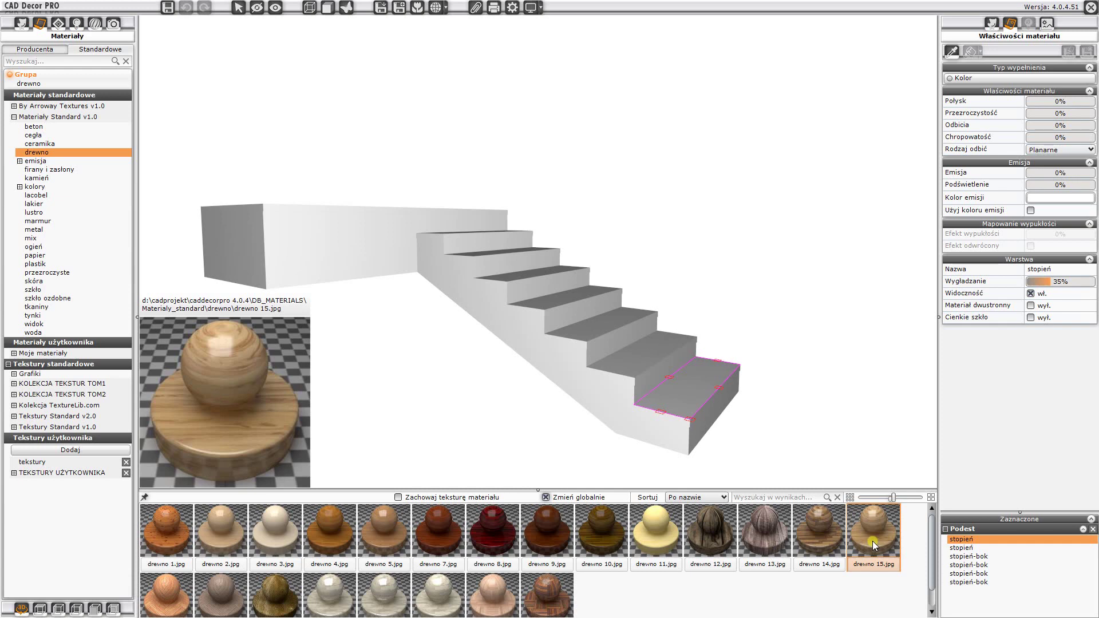
click(702, 386)
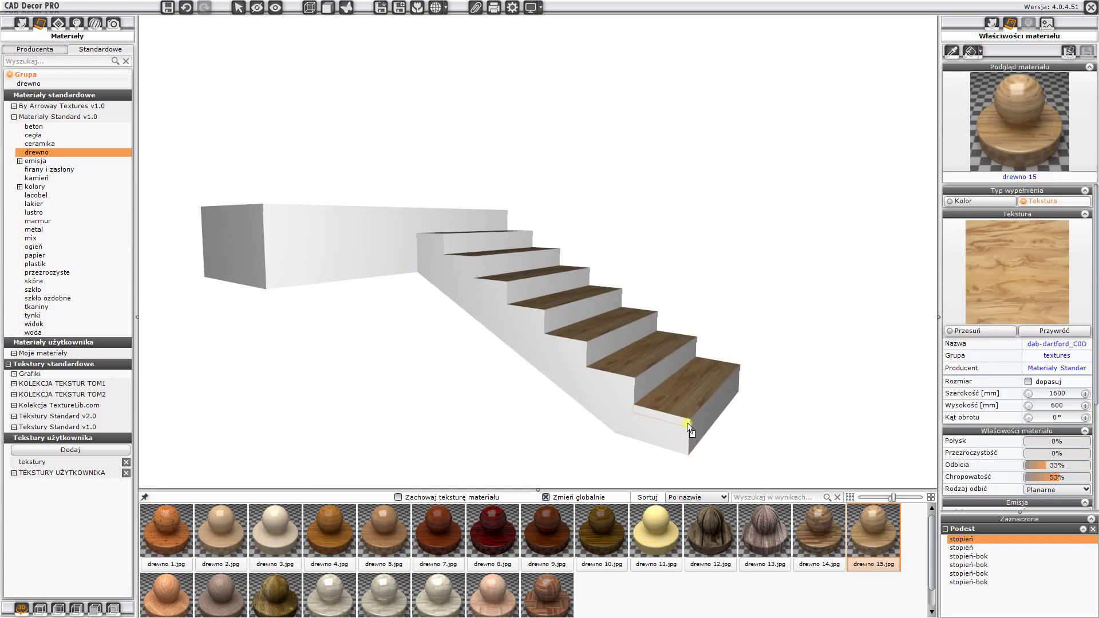
click(687, 423)
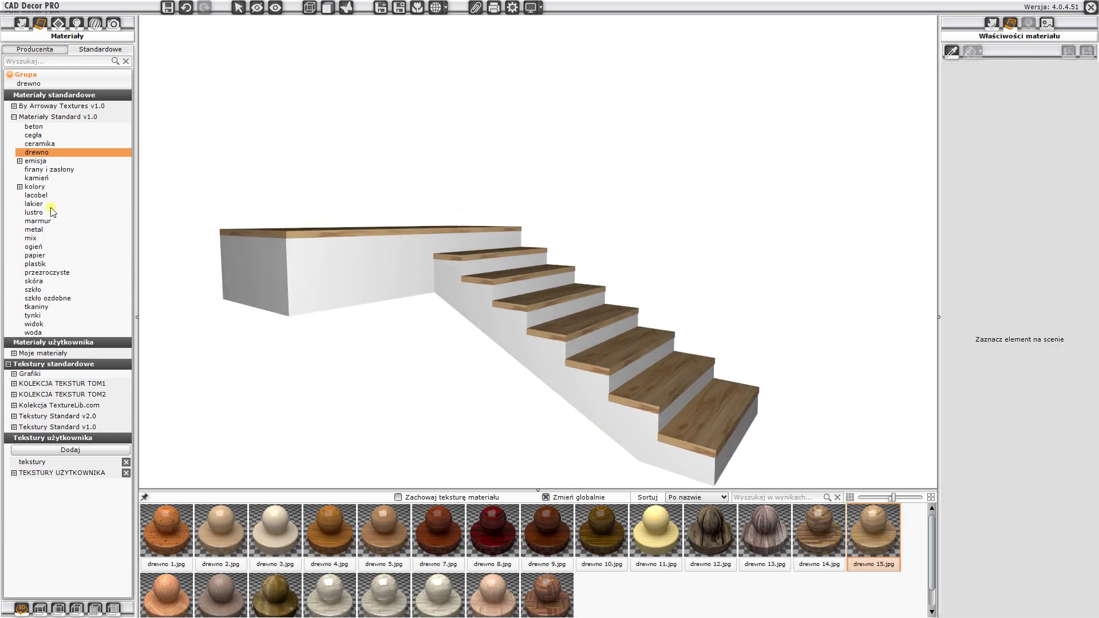
Paint the stair sides and riser faces with gołębi mat grey from kolory matowe
click(20, 186)
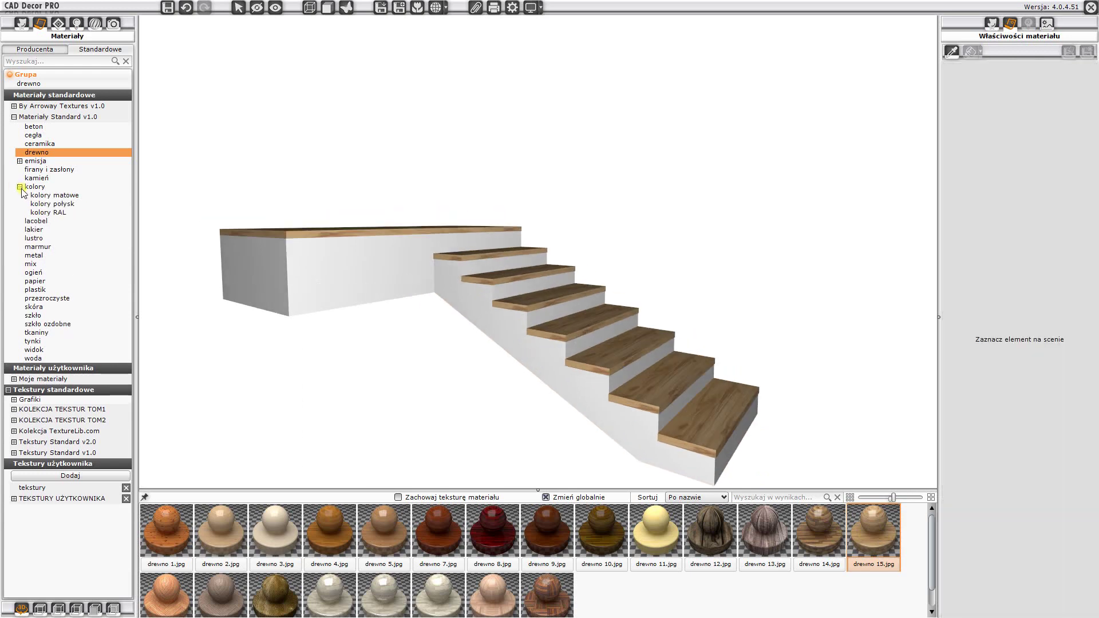
click(54, 195)
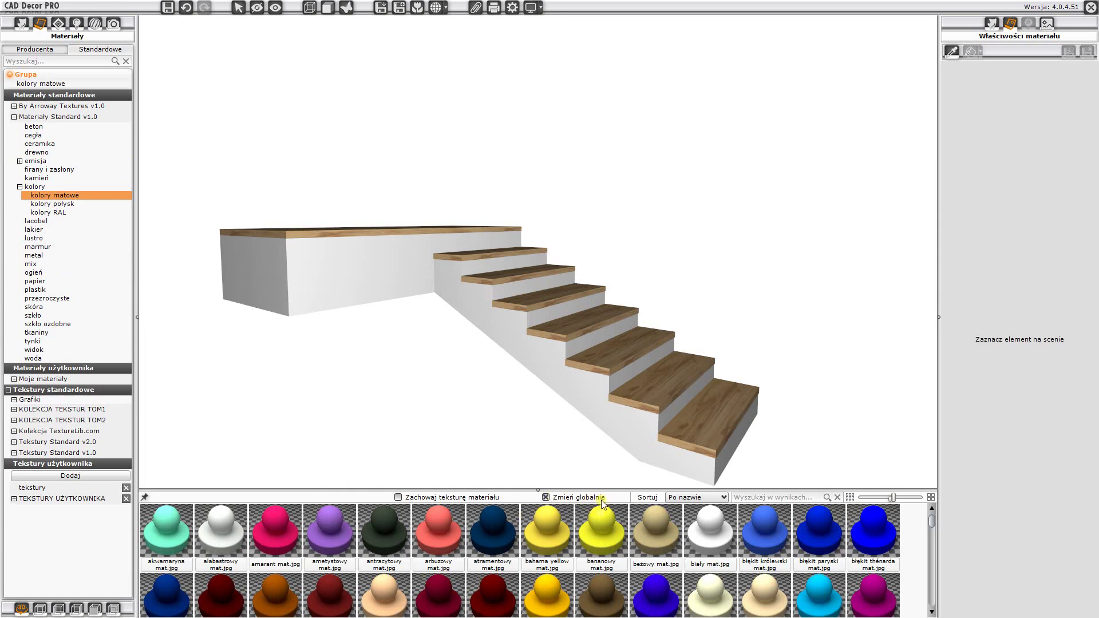
scroll(671, 589, down, 1)
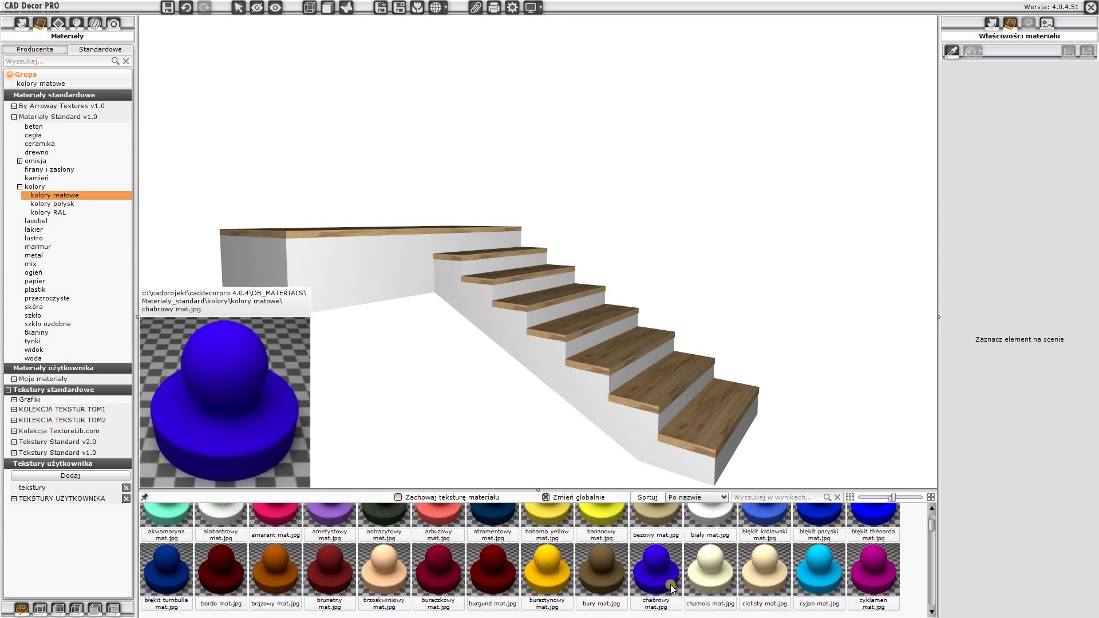
scroll(672, 589, down, 2)
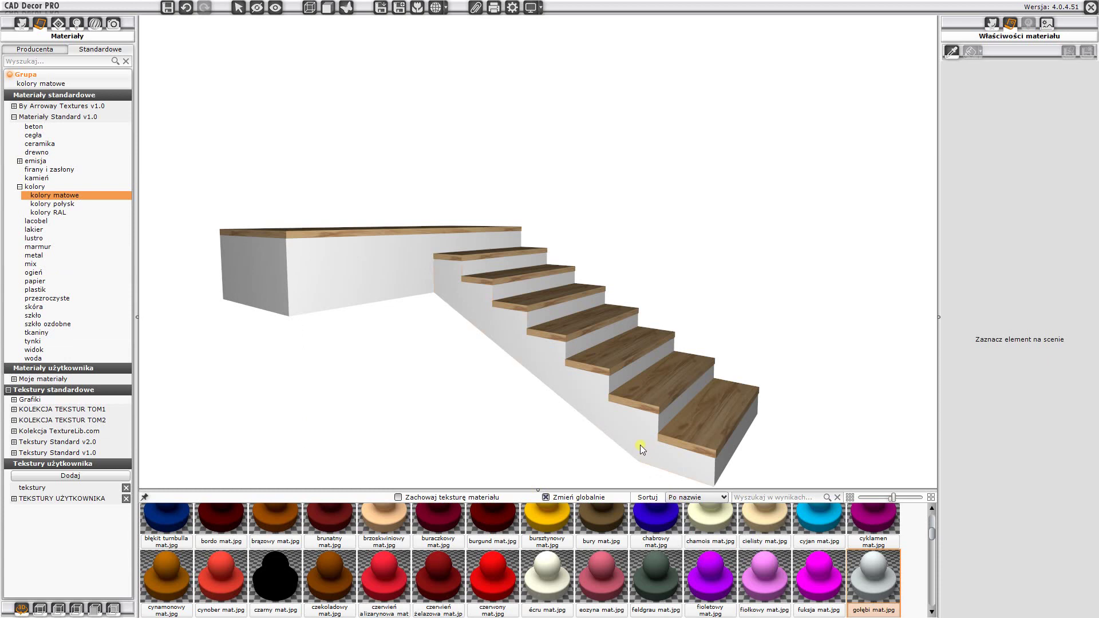
click(641, 444)
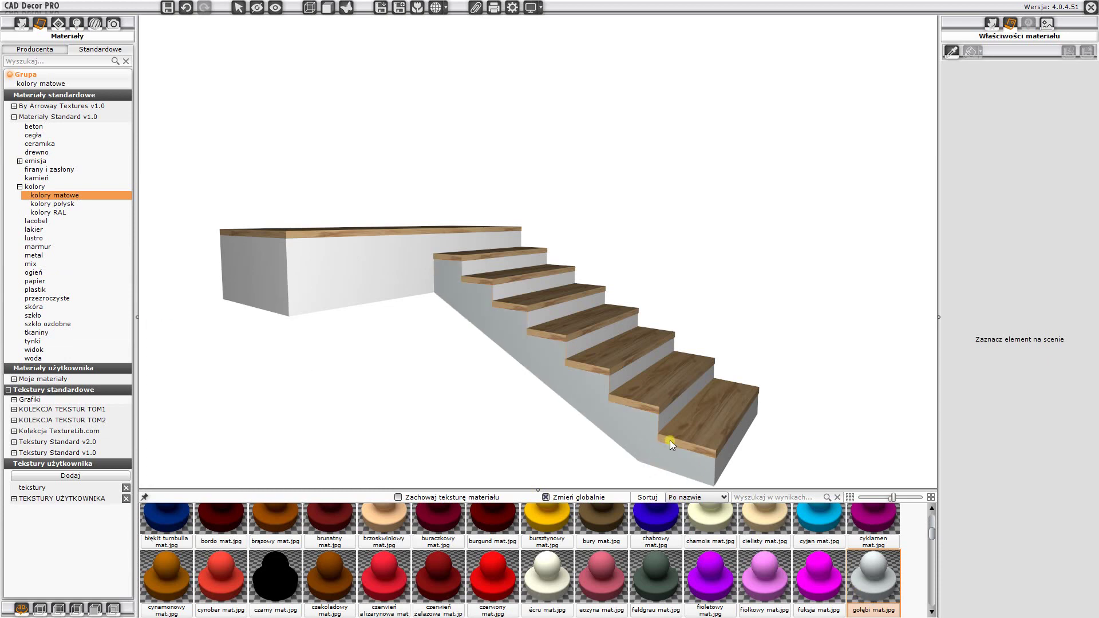
click(659, 426)
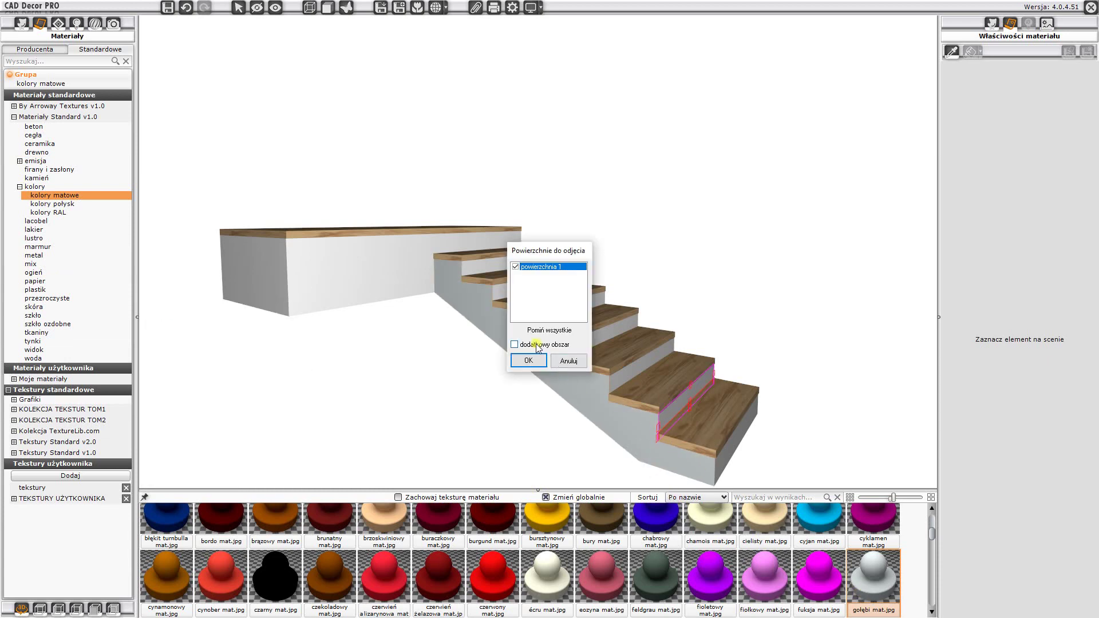
click(534, 362)
mouse_move(534, 362)
mouse_down()
mouse_move(525, 373)
mouse_move(536, 377)
mouse_move(526, 371)
mouse_up()
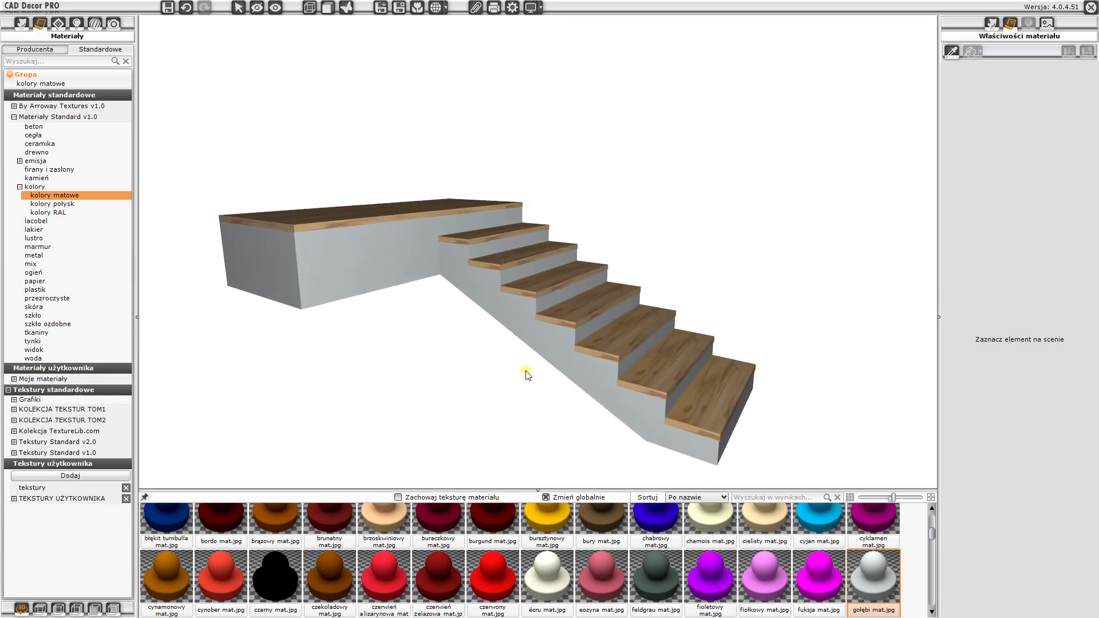